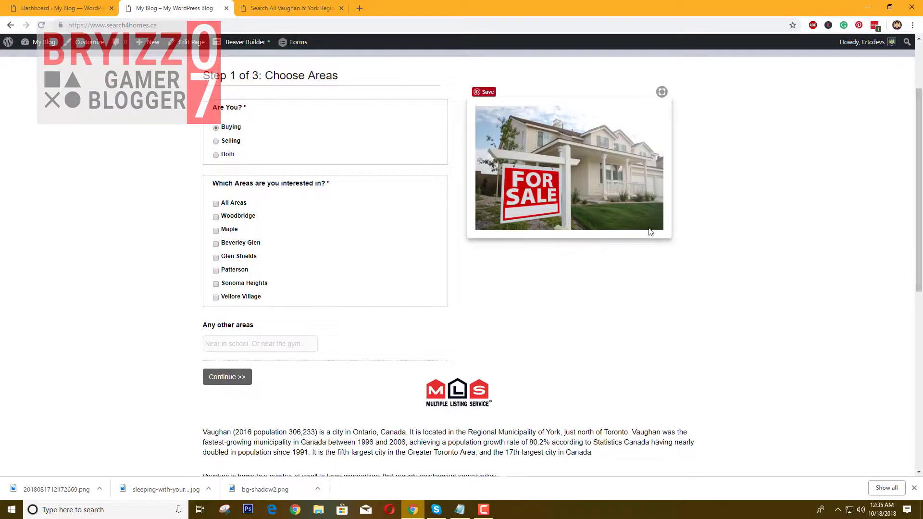
Step: Select the Step 1 heading and first question on the live form, then clear the selection
left_click_drag(921, 185, 921, 154)
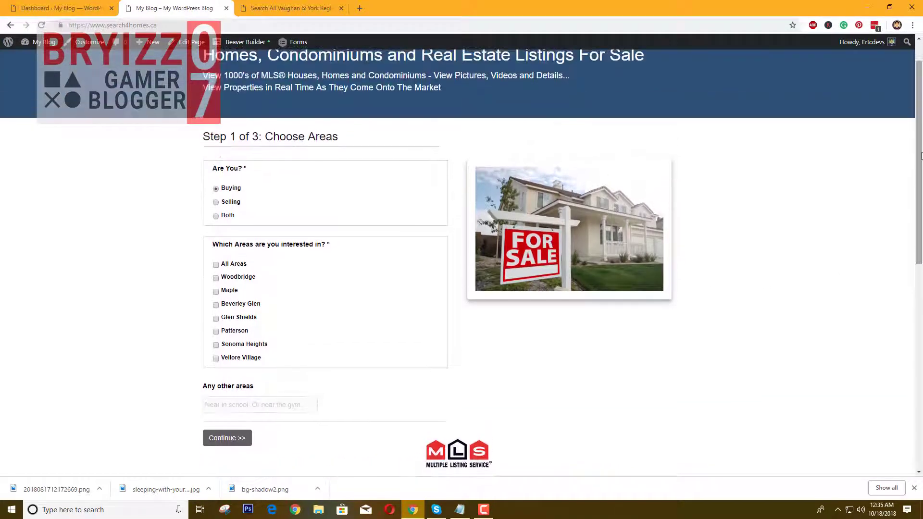
scroll(154, 238, "down", 2)
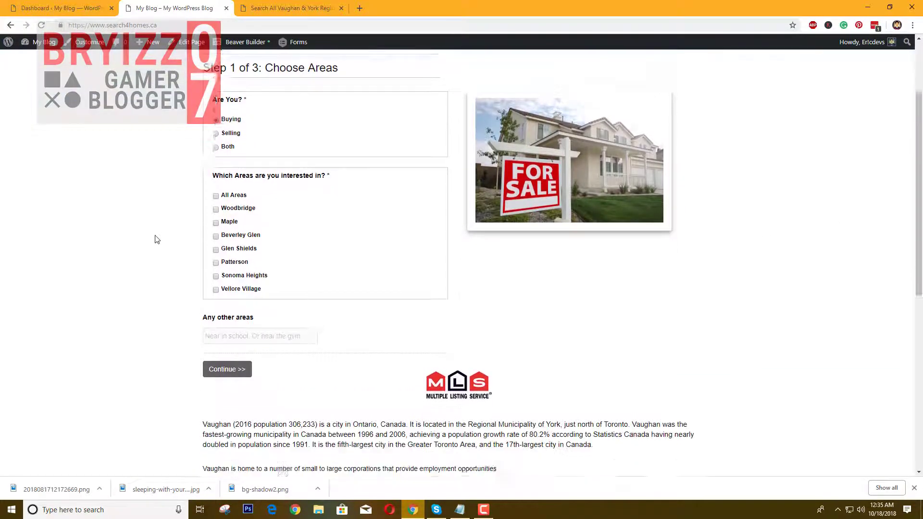
scroll(208, 284, "up", 2)
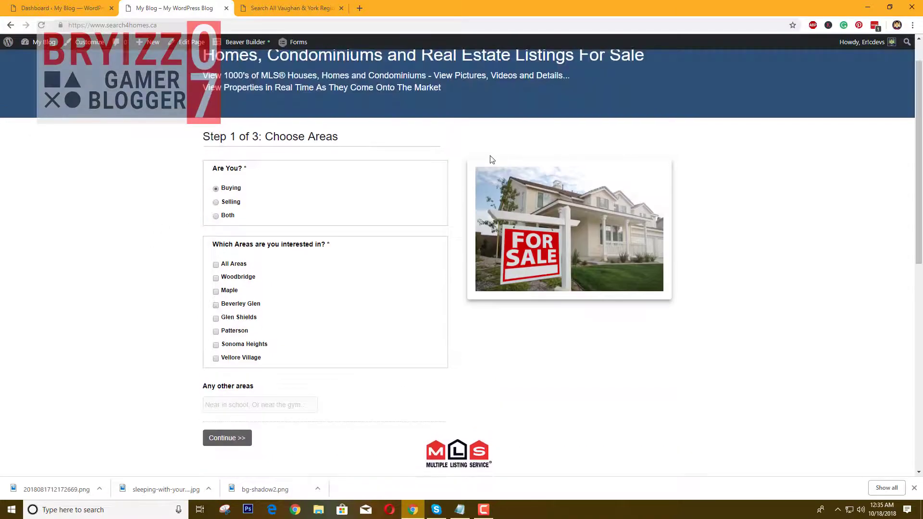
left_click_drag(918, 120, 922, 95)
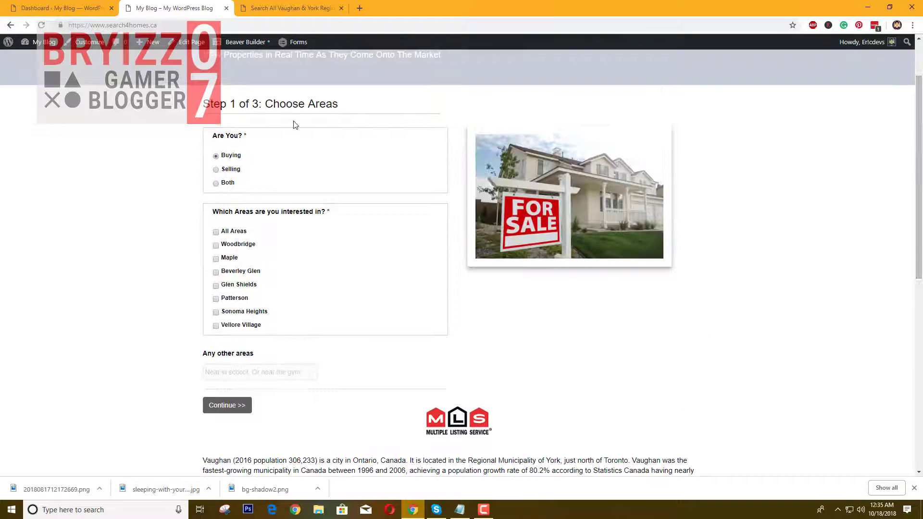
left_click_drag(206, 102, 392, 316)
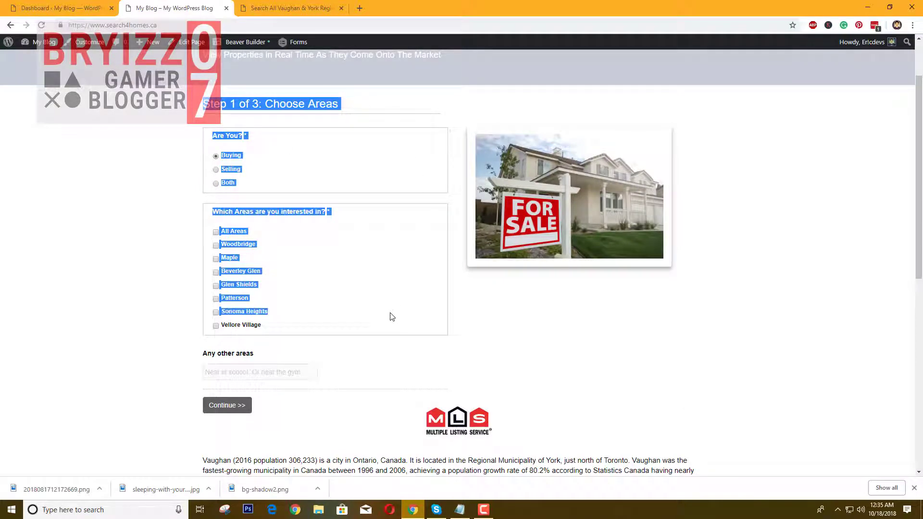
left_click(472, 344)
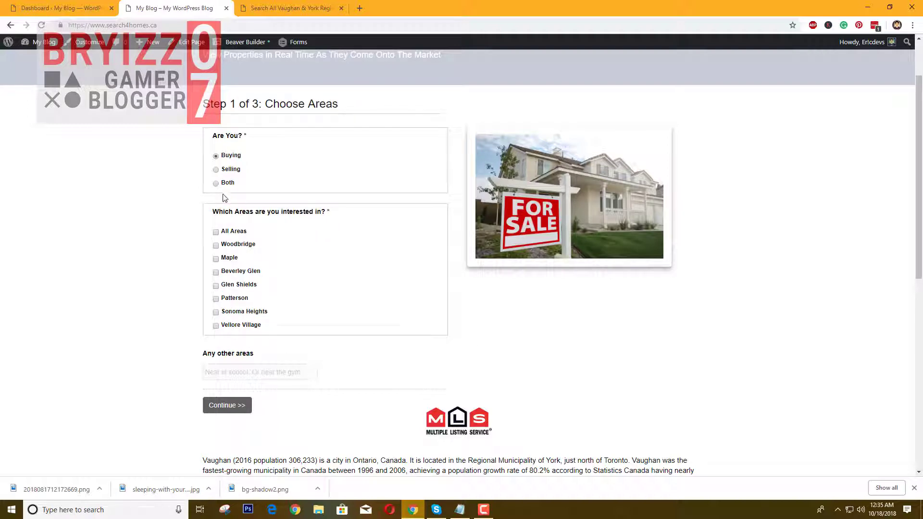
Step: Highlight the 'Step 1 of 3: Choose Areas' heading and submit Step 1 with Continue >>
mouse_move(921, 207)
left_mouse_down()
mouse_move(921, 246)
mouse_move(921, 199)
left_mouse_up()
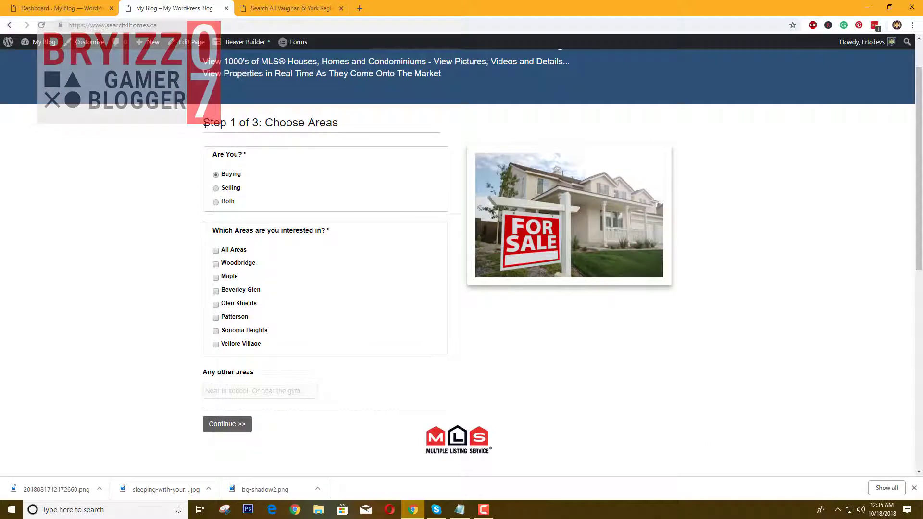
left_click_drag(214, 124, 352, 138)
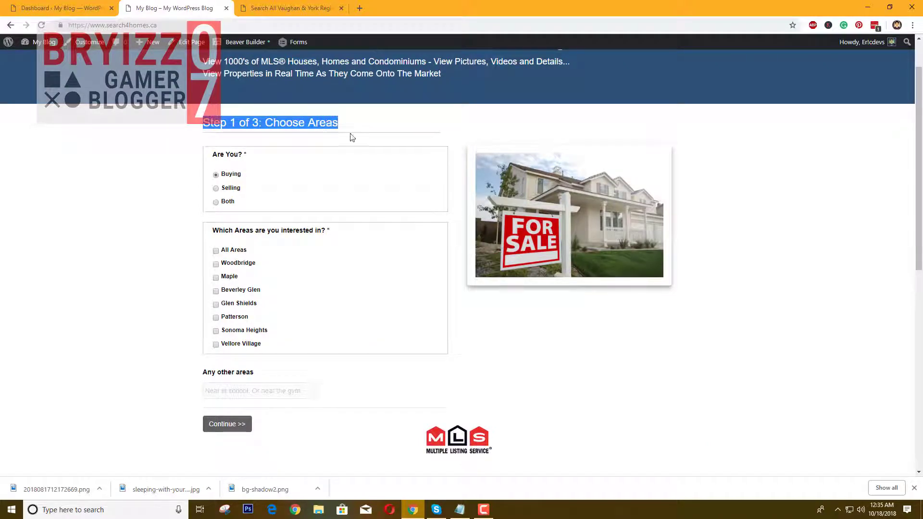
scroll(407, 252, "down", 1)
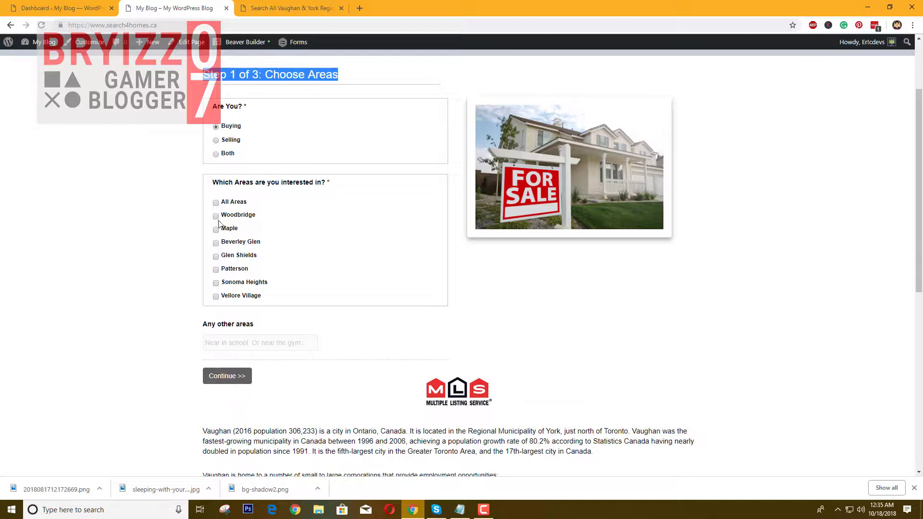
left_click(220, 376)
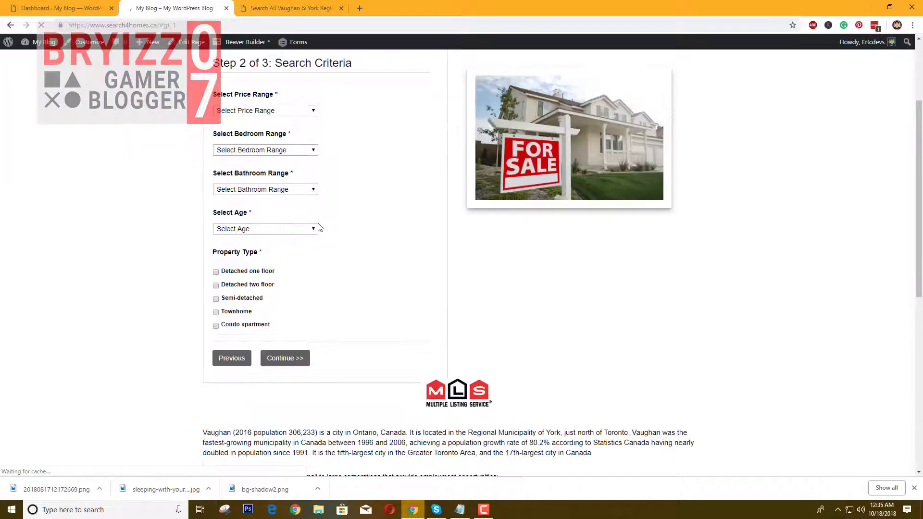
Step: Choose $150,000 - $200,000 as the price range and 2 - 3 bedrooms
scroll(509, 372, "down", 3)
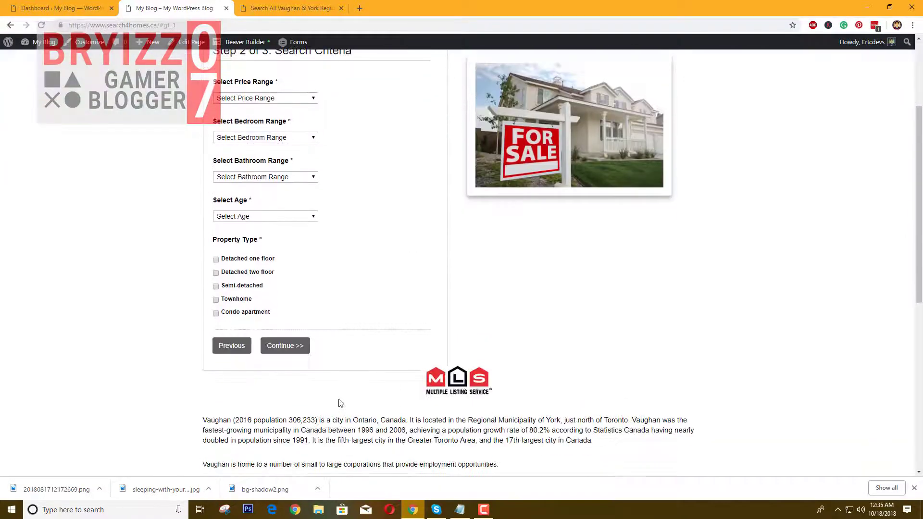
scroll(246, 276, "up", 2)
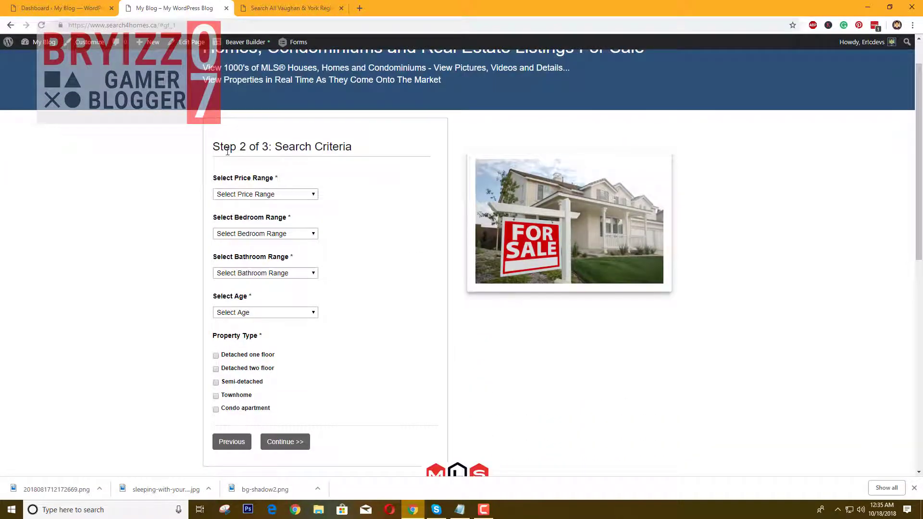
left_click_drag(213, 146, 353, 147)
scroll(326, 337, "down", 1)
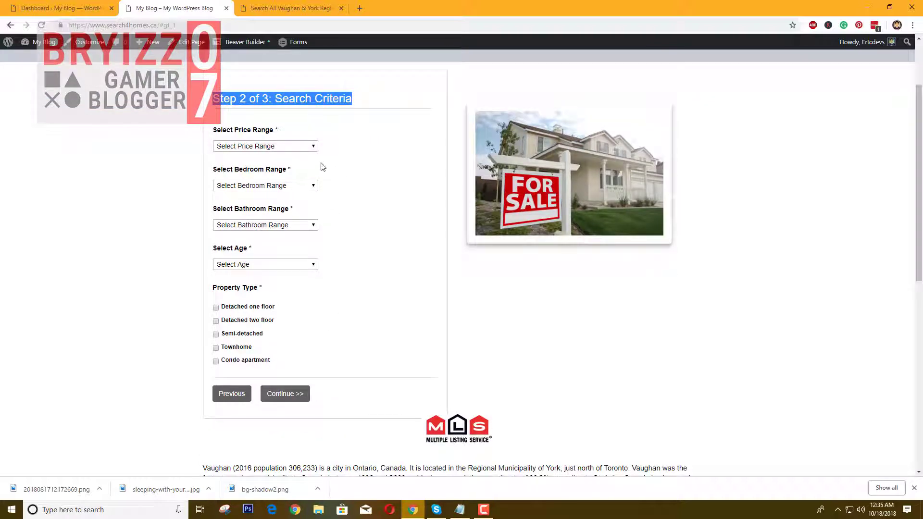
scroll(406, 303, "down", 2)
scroll(389, 300, "up", 3)
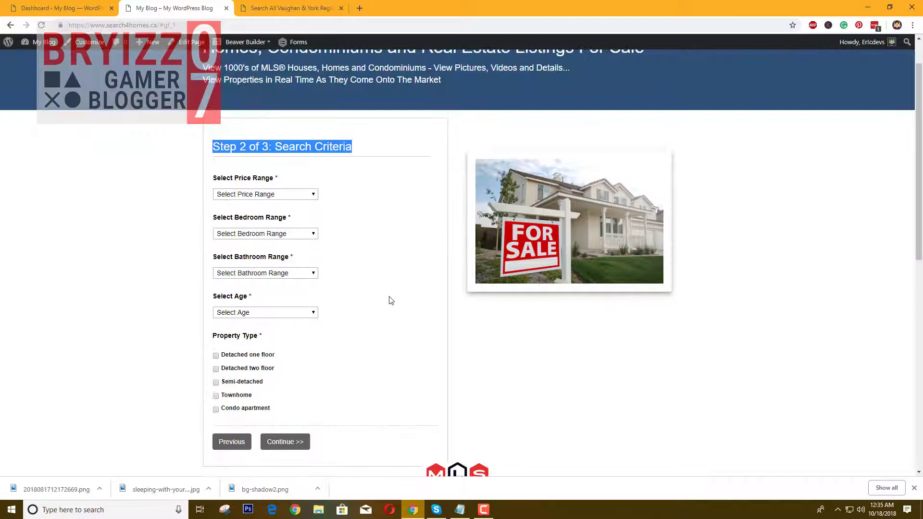
scroll(391, 300, "down", 2)
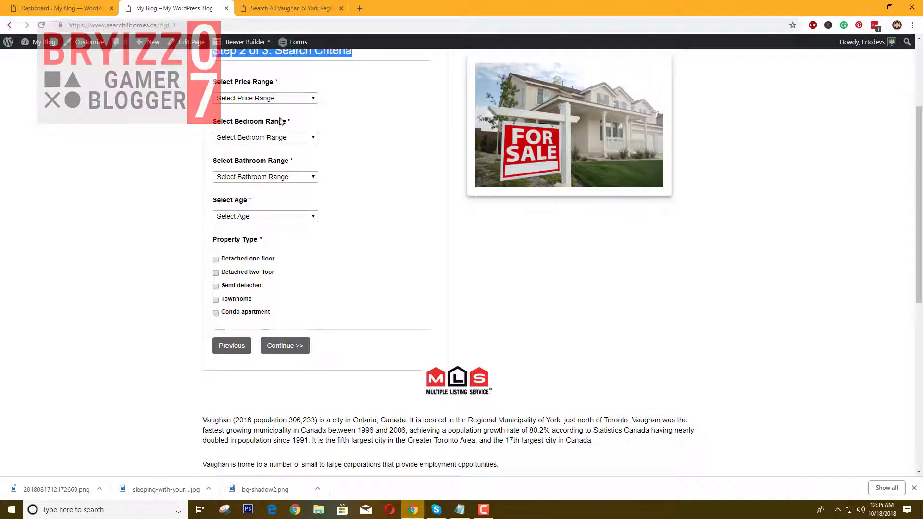
left_click(265, 98)
left_click(241, 133)
left_click(240, 137)
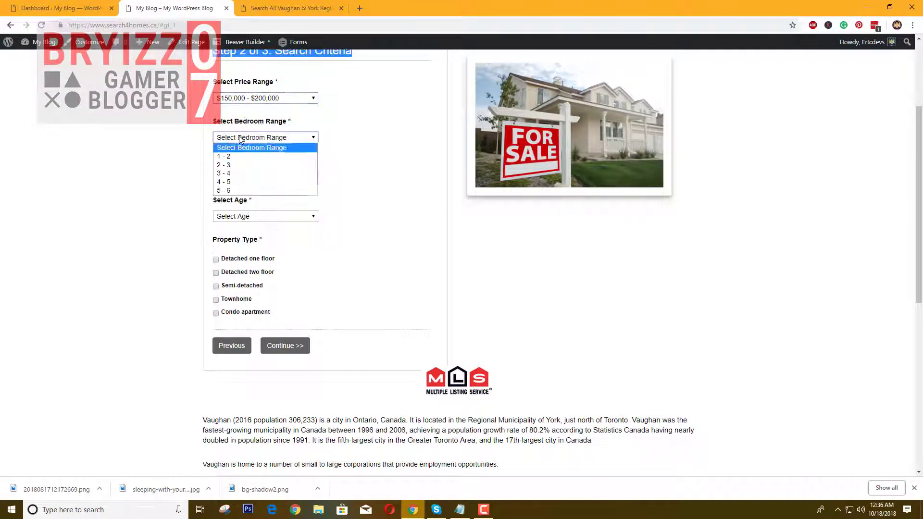
left_click(240, 165)
Step: Choose 2 - 3 bathrooms, New age and Detached one floor, then continue to Step 3
left_click(241, 177)
left_click(241, 204)
left_click(241, 216)
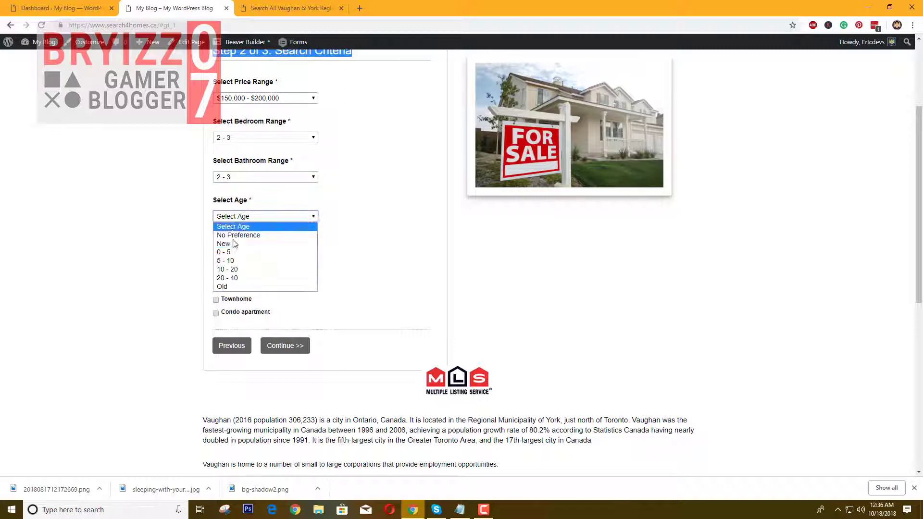
left_click(241, 242)
left_click(223, 260)
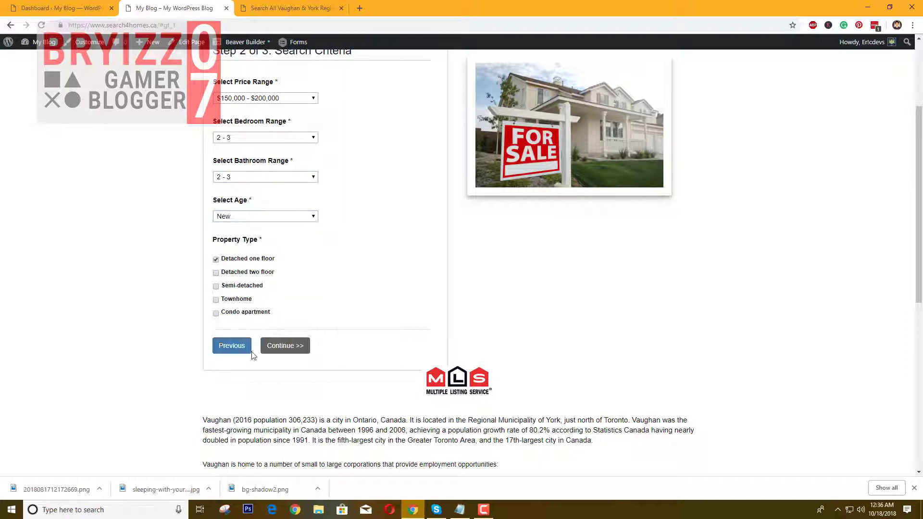
left_click(281, 349)
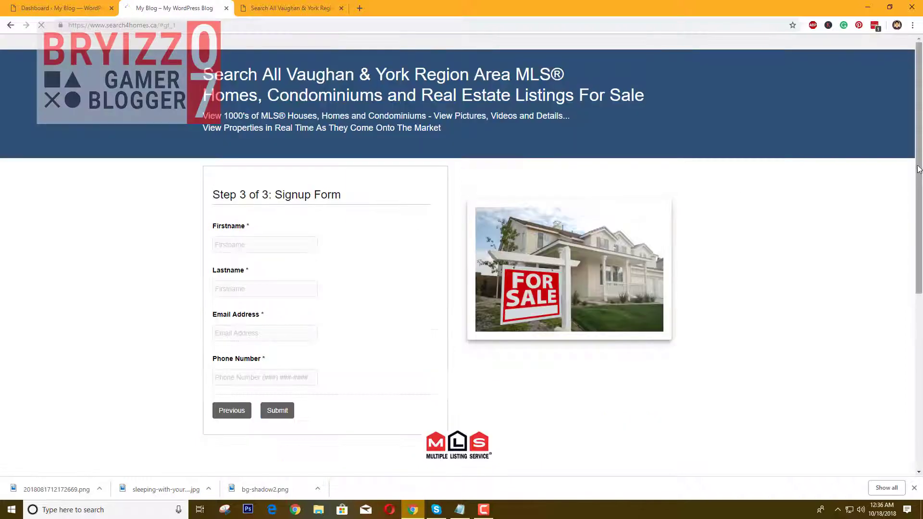
Step: Focus the Firstname field of the Step 3 Signup Form, then switch to the admin Dashboard tab
scroll(509, 294, "up", 3)
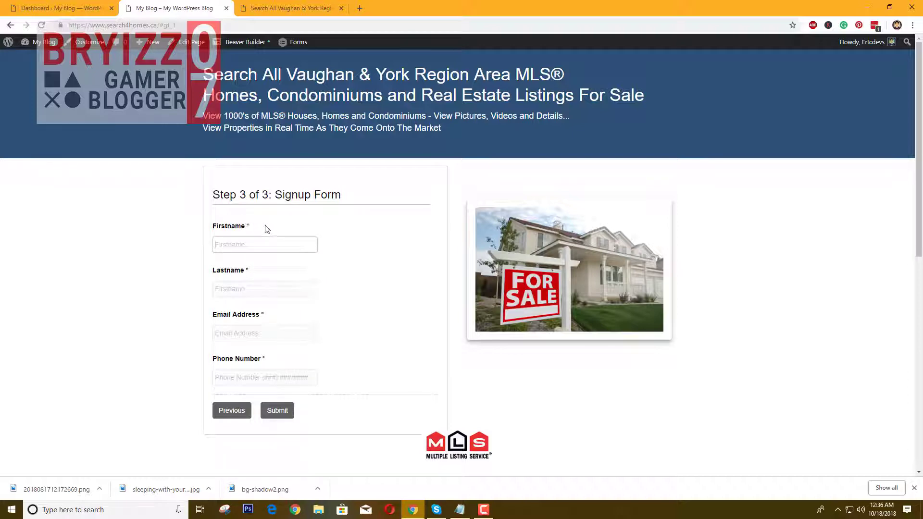
left_click(215, 245)
scroll(921, 197, "down", 2)
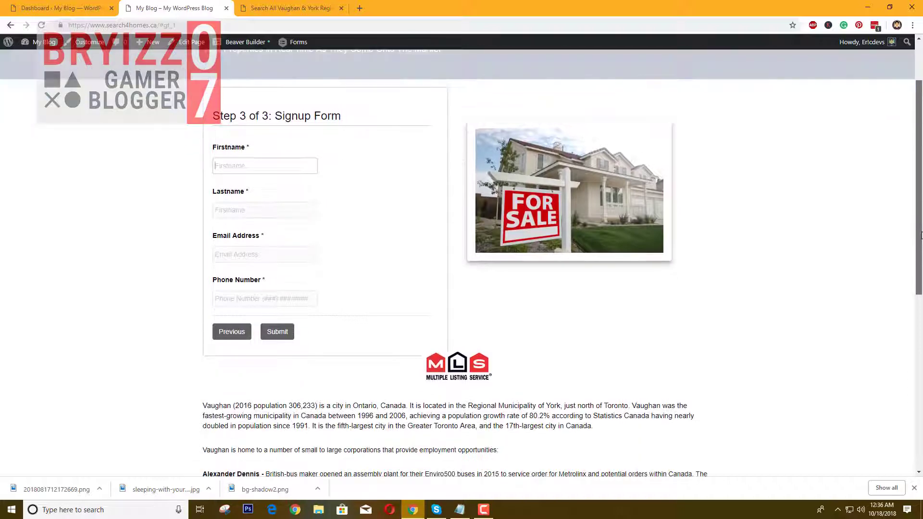
scroll(921, 196, "up", 1)
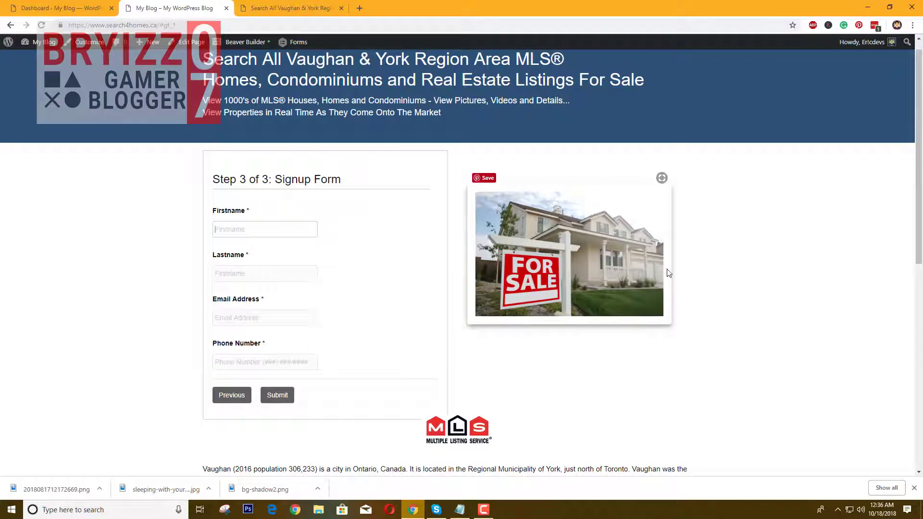
scroll(918, 210, "down", 2)
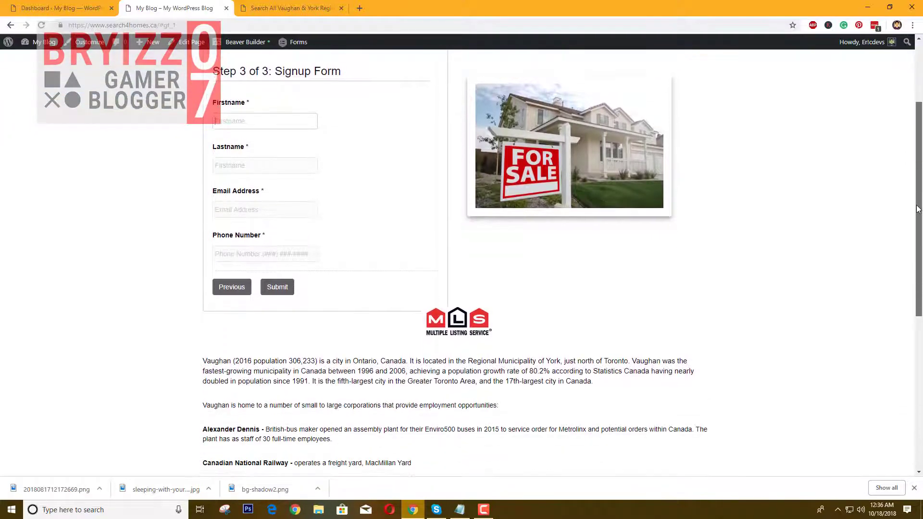
scroll(918, 209, "up", 1)
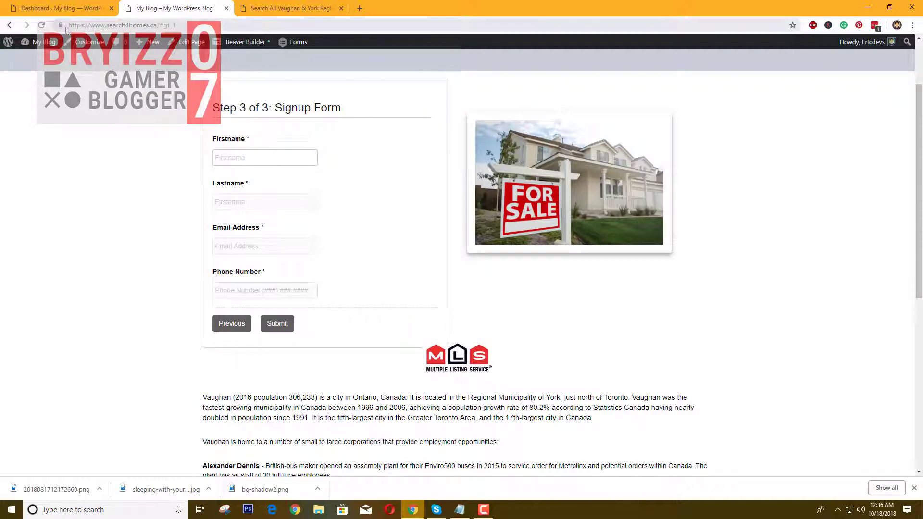
left_click(72, 6)
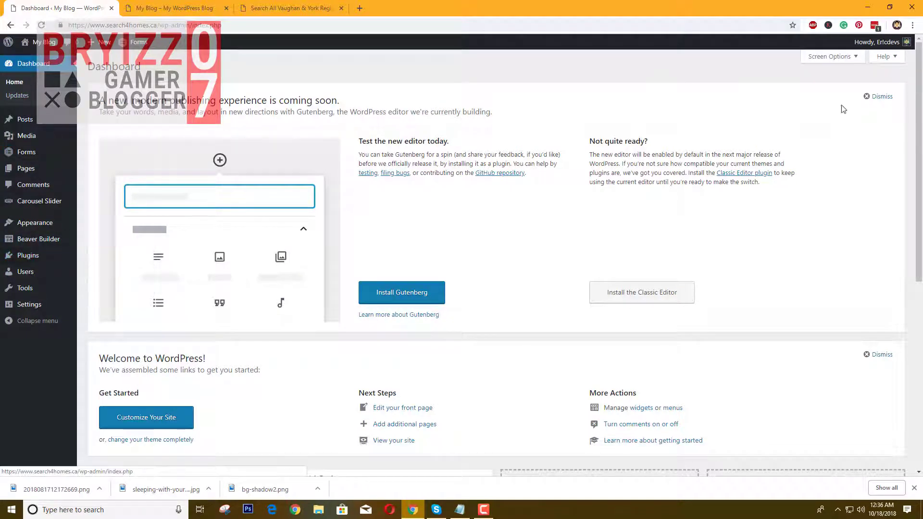
Step: Open Installed Plugins and highlight Gravity Forms 2.3.2.13 and its ActiveCampaign Add-On 1.4.5
scroll(79, 245, "down", 2)
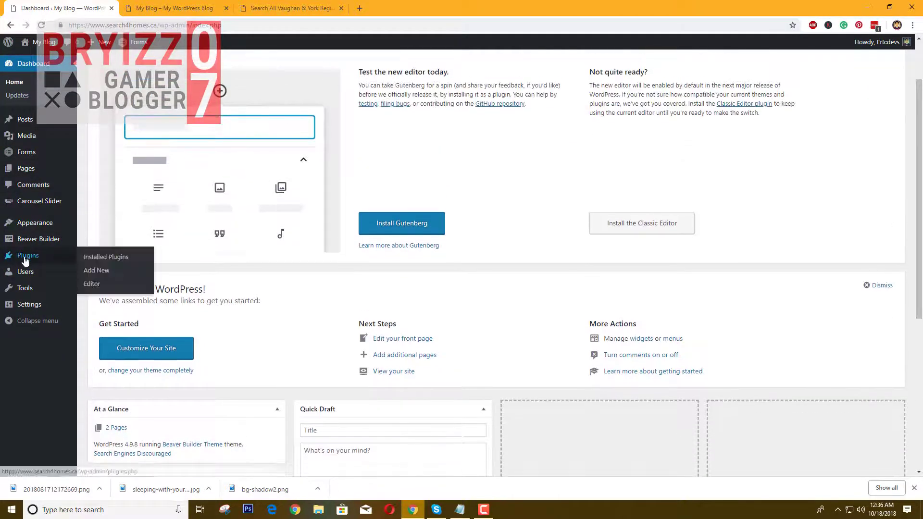
left_click(28, 255)
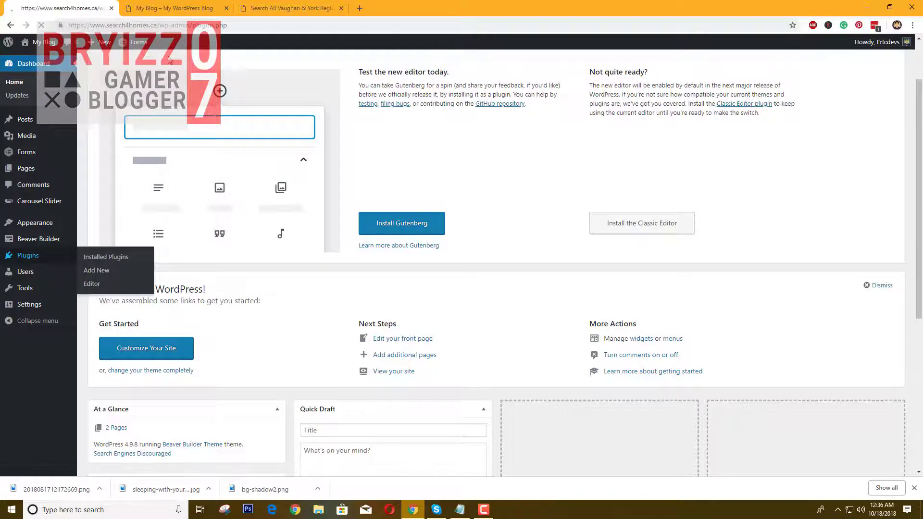
scroll(211, 214, "down", 1)
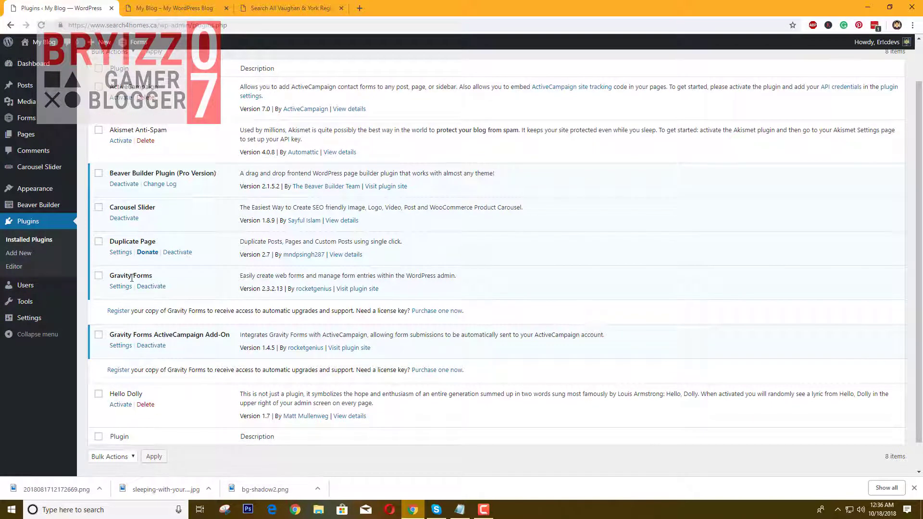
left_click_drag(153, 277, 110, 281)
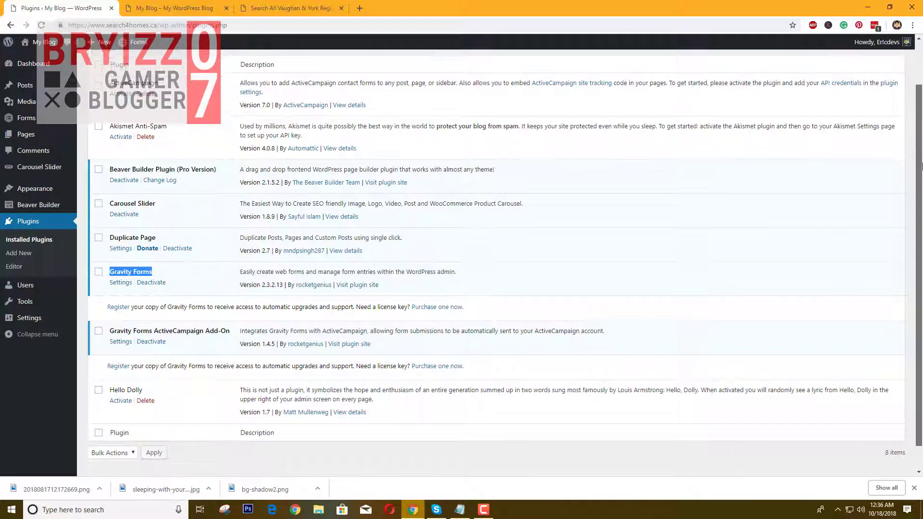
scroll(905, 168, "down", 1)
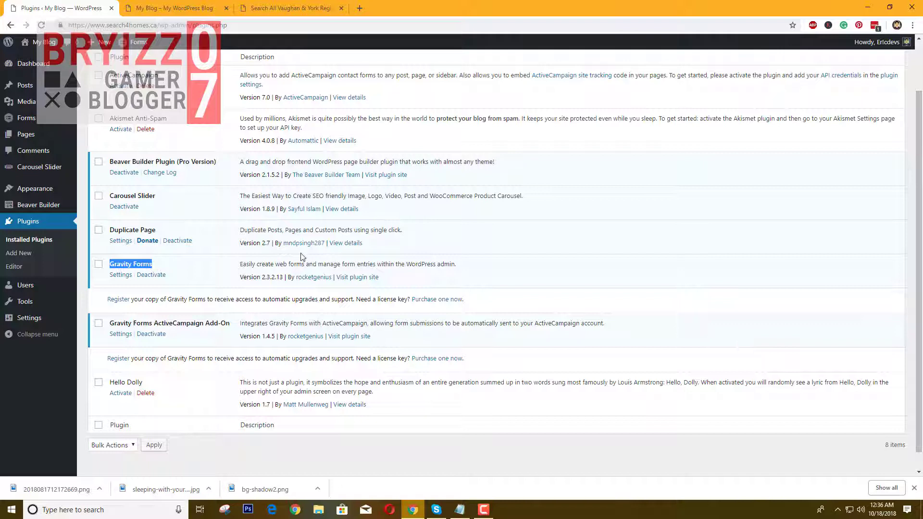
left_click_drag(111, 325, 227, 323)
scroll(256, 356, "up", 1)
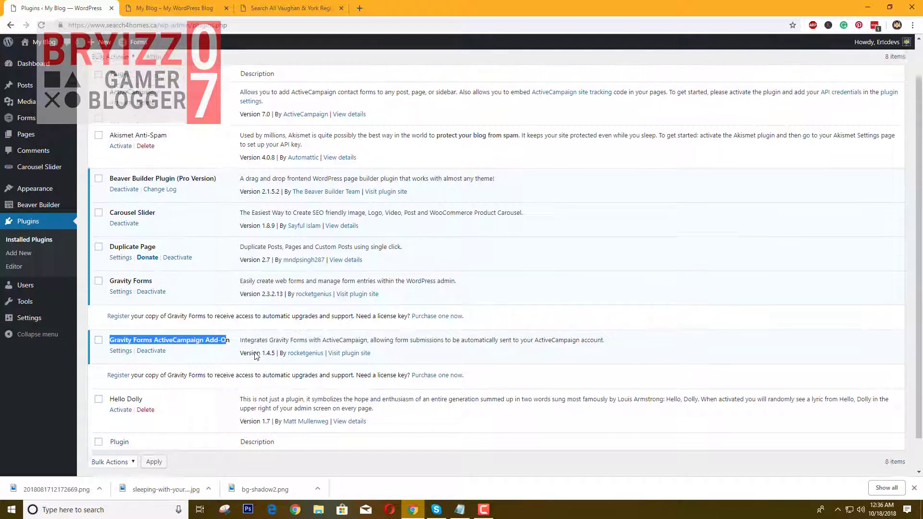
scroll(226, 352, "up", 1)
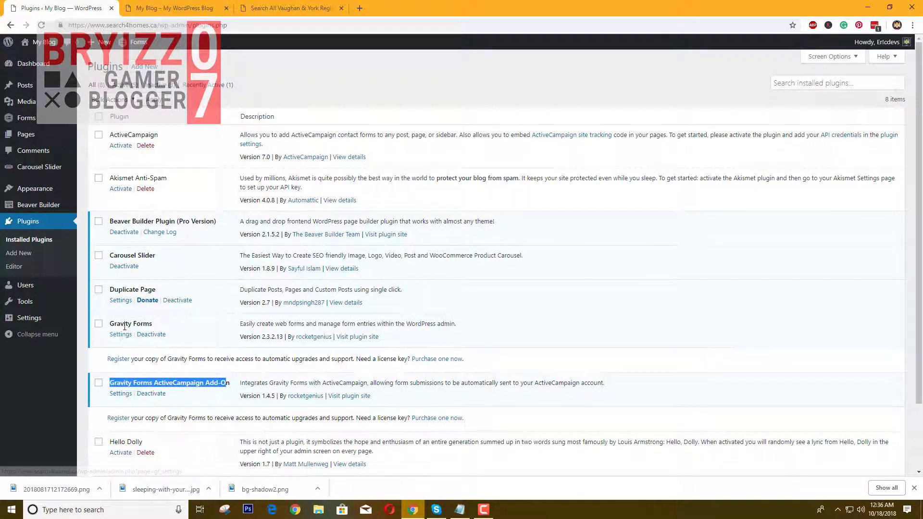
left_click_drag(114, 323, 152, 324)
mouse_move(26, 125)
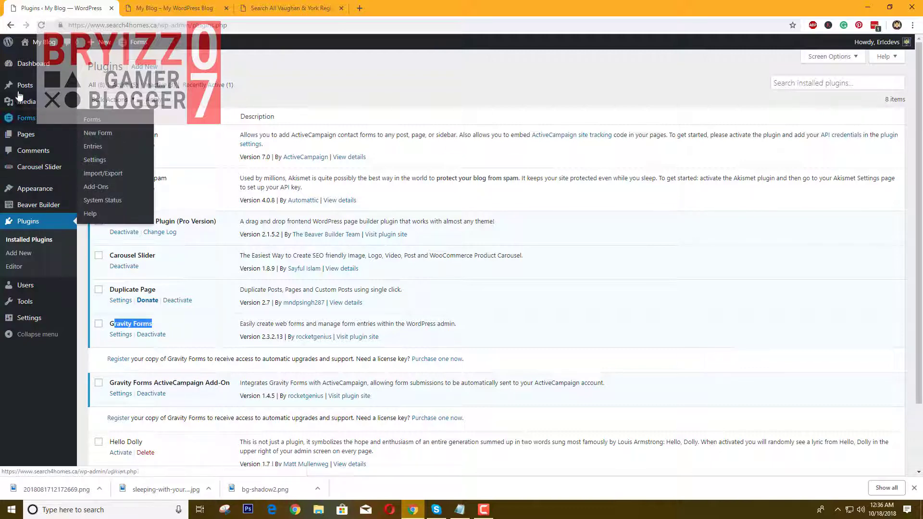
Step: Open the Gravity Forms list and compare it with the live signup form page
left_click(19, 123)
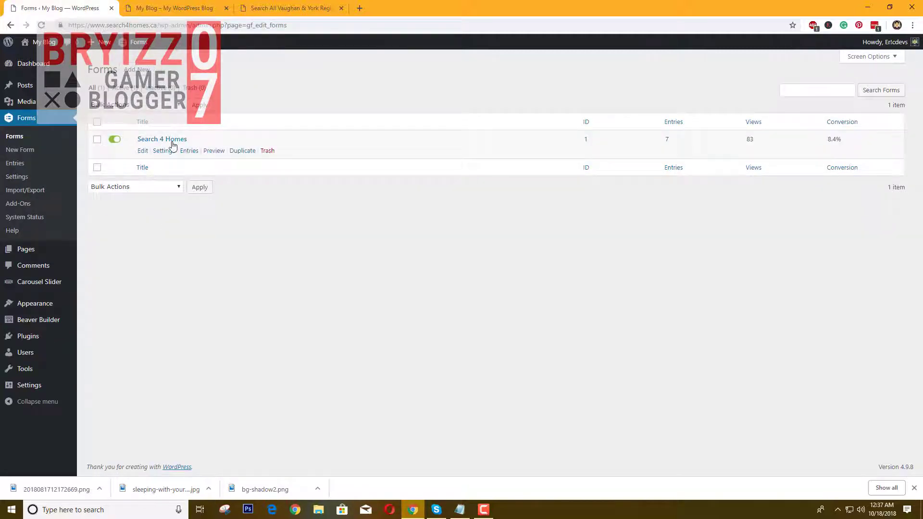
left_click(158, 8)
scroll(289, 216, "up", 2)
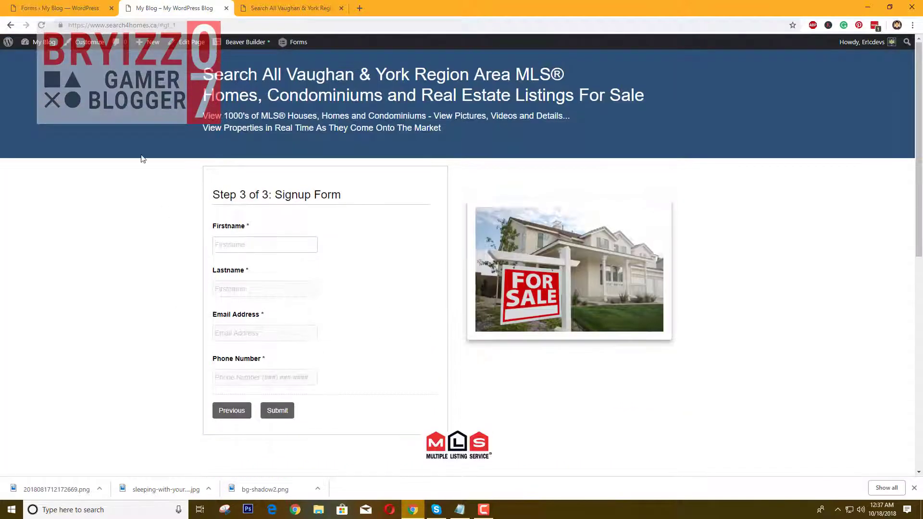
scroll(205, 240, "down", 3)
left_click(61, 8)
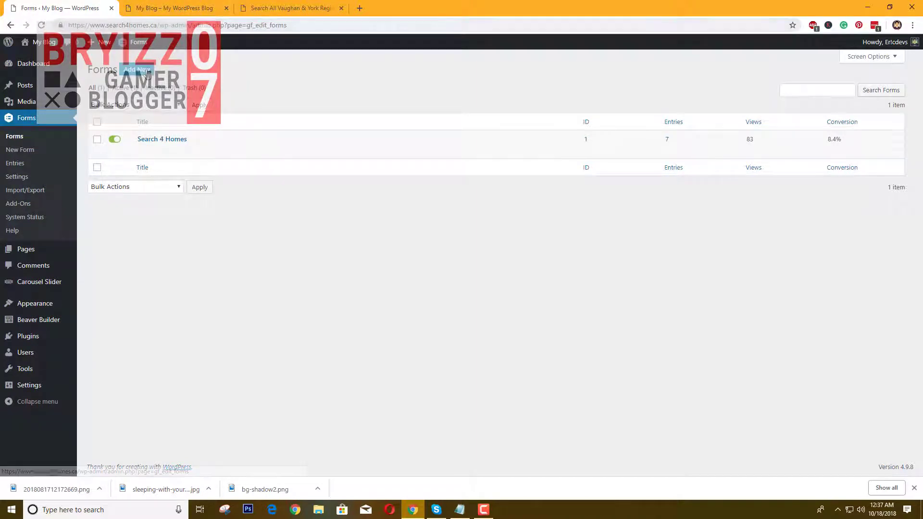
left_click(162, 17)
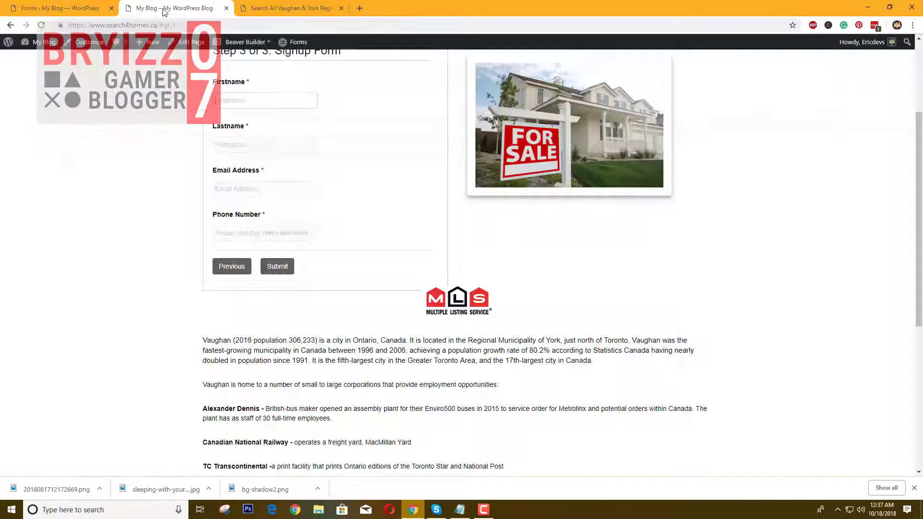
scroll(277, 217, "up", 2)
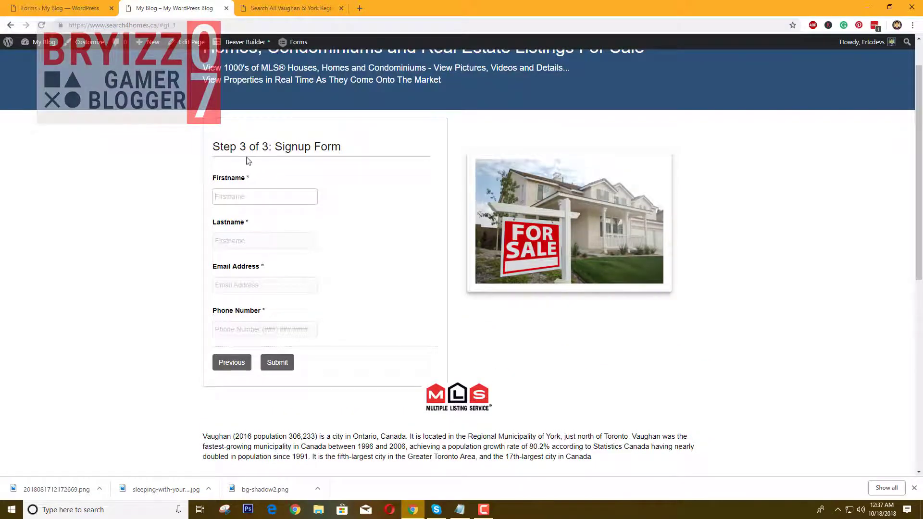
left_click(73, 8)
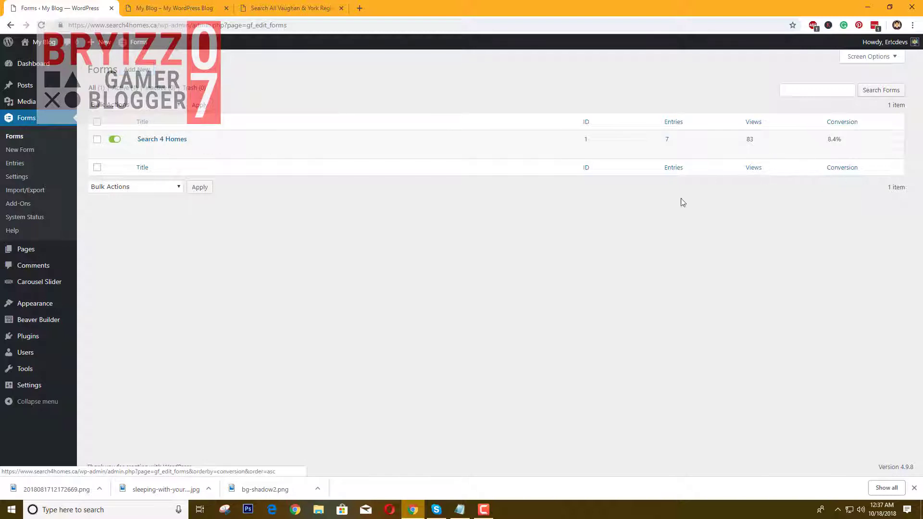
Step: Create a new form titled 'DEMO Form' and open it in the editor
left_click(138, 70)
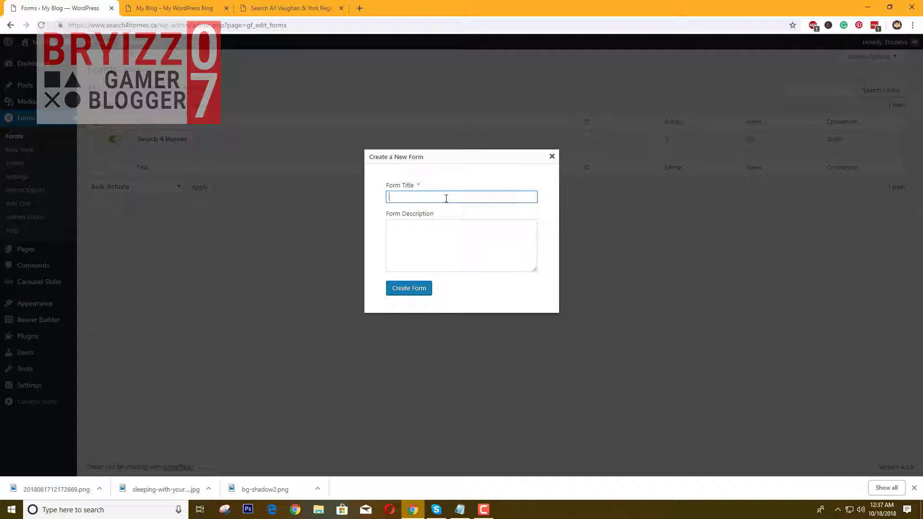
type("DEMO Form")
left_click(410, 288)
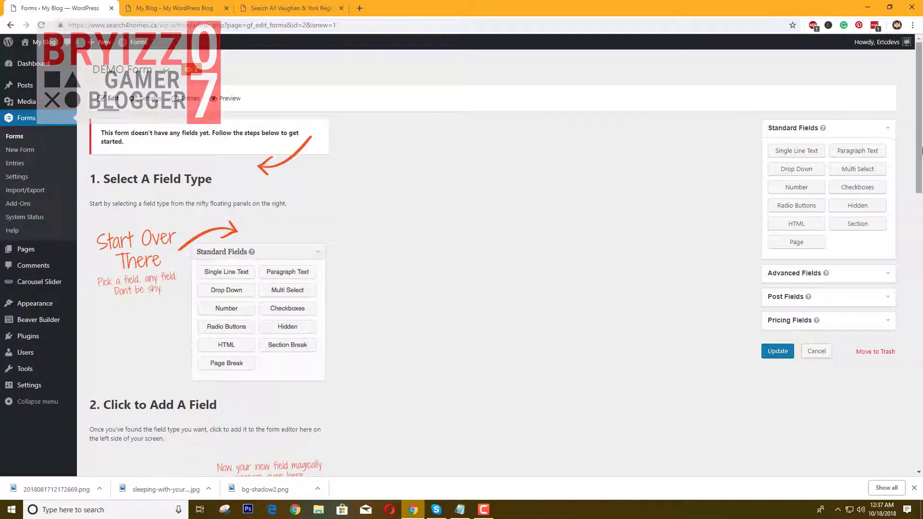
Step: Dismiss the chat notification while looking over the empty DEMO Form editor
mouse_move(918, 121)
left_mouse_down()
mouse_move(907, 483)
mouse_move(907, 112)
left_mouse_up()
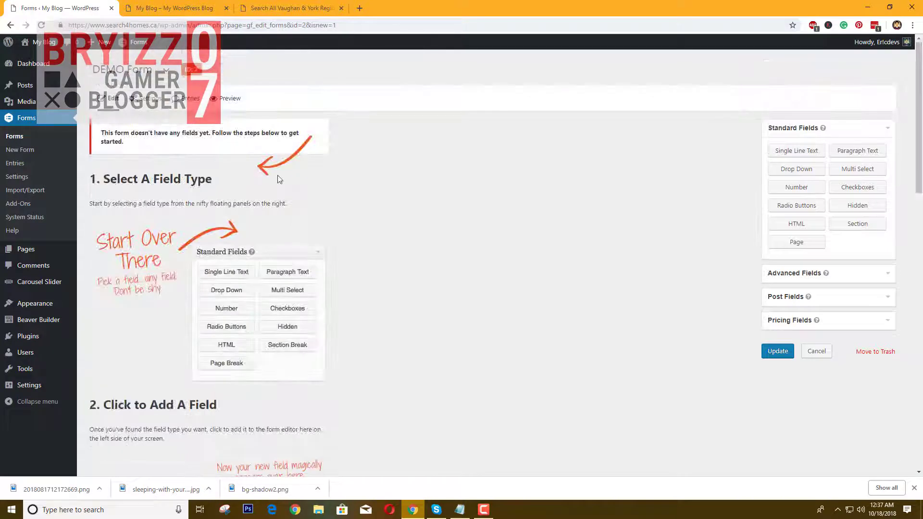
mouse_move(137, 106)
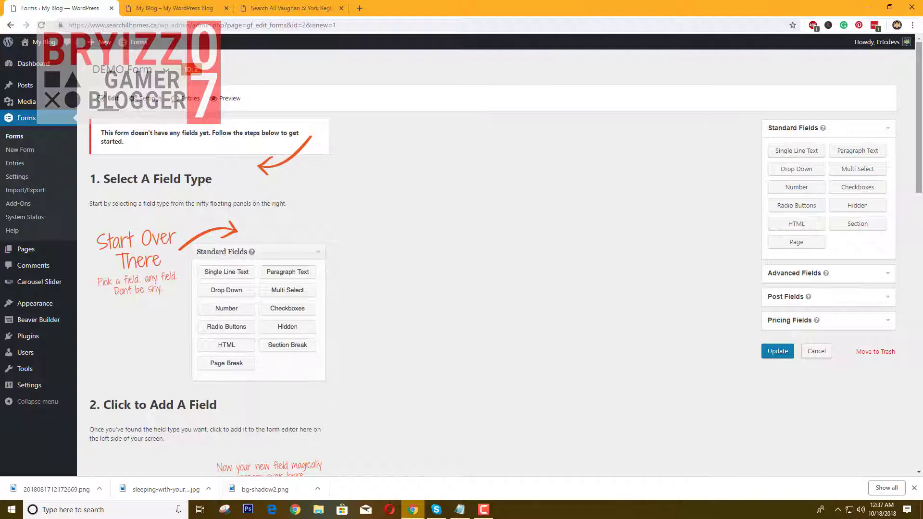
mouse_move(919, 53)
left_mouse_down()
mouse_move(919, 97)
mouse_move(919, 53)
left_mouse_up()
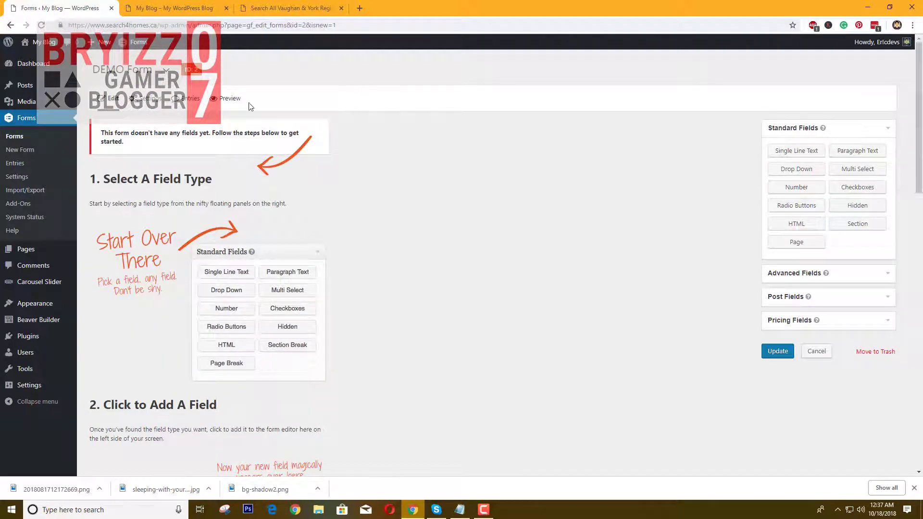
mouse_move(153, 101)
left_click_drag(919, 121, 447, 183)
scroll(454, 269, "down", 2)
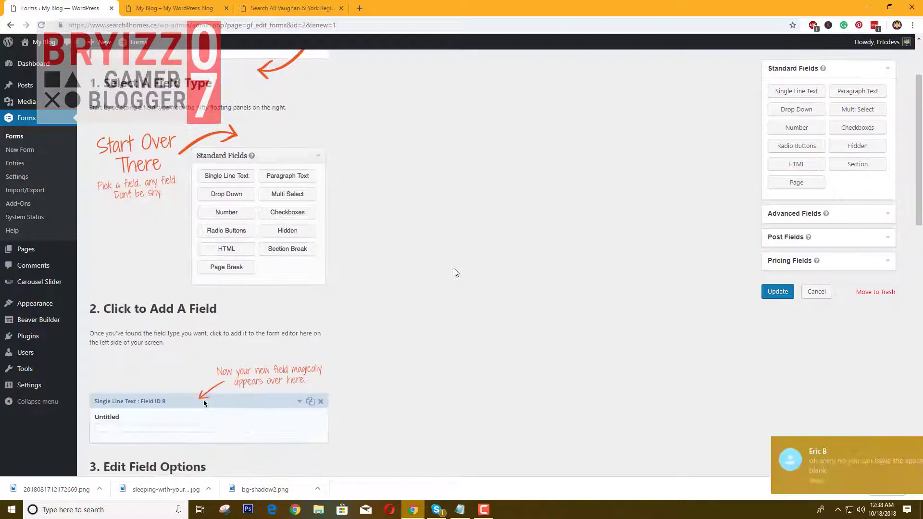
scroll(454, 267, "up", 2)
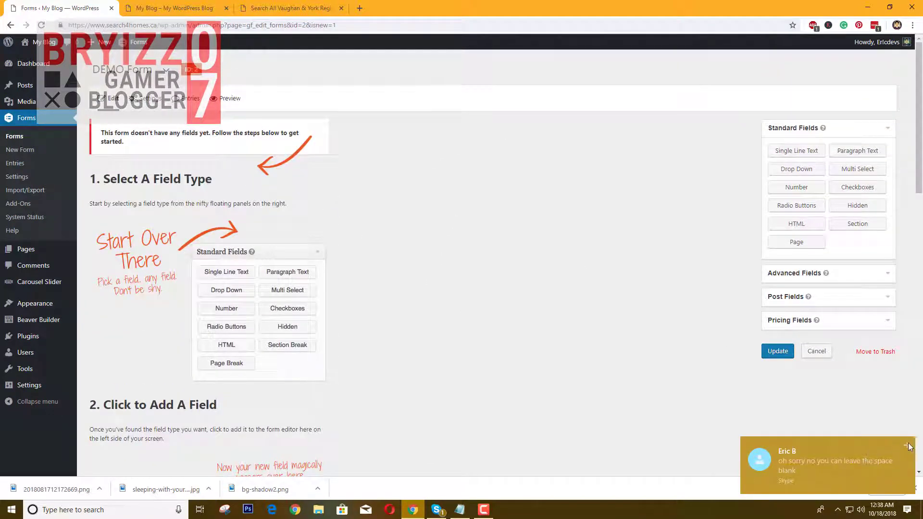
left_click(908, 446)
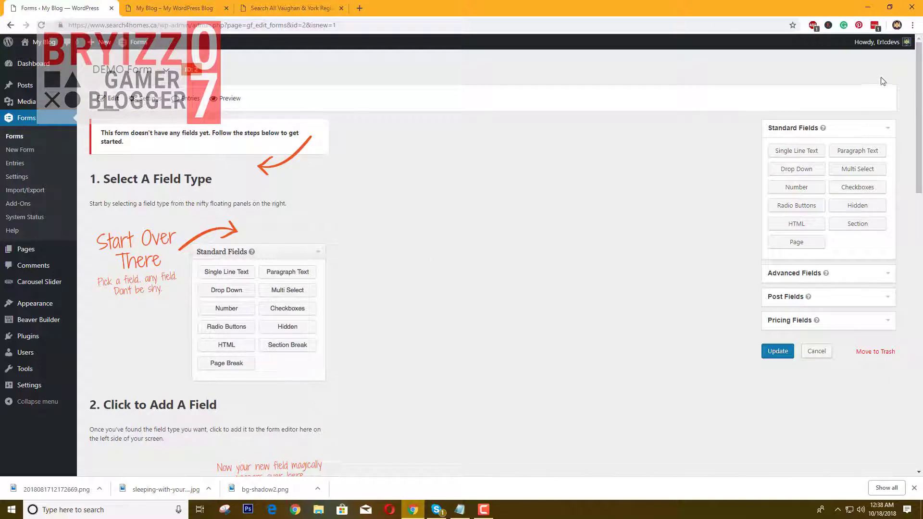
scroll(745, 145, "down", 1)
scroll(673, 182, "up", 1)
Step: Compare the live signup form page with the empty DEMO Form editor
scroll(358, 247, "down", 1)
left_click(174, 8)
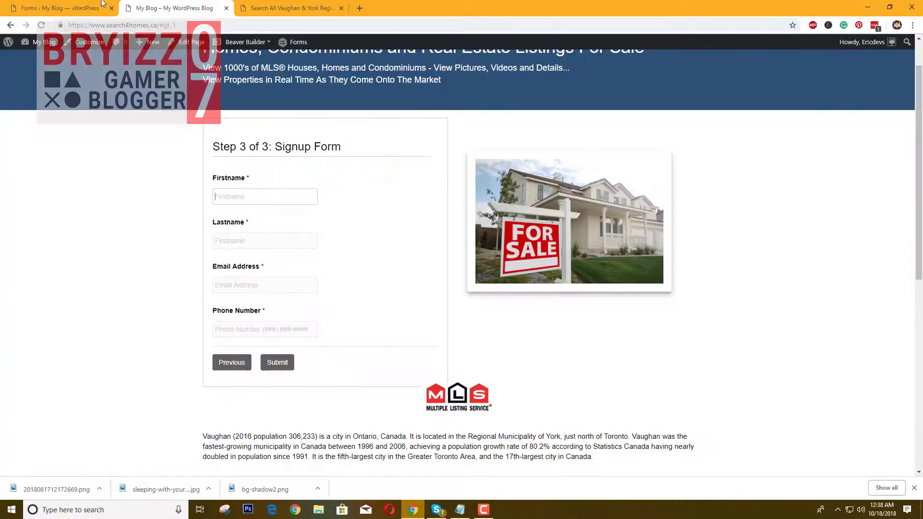
left_click(60, 9)
left_click(156, 9)
left_click_drag(214, 146, 343, 147)
scroll(355, 299, "down", 2)
scroll(288, 216, "up", 3)
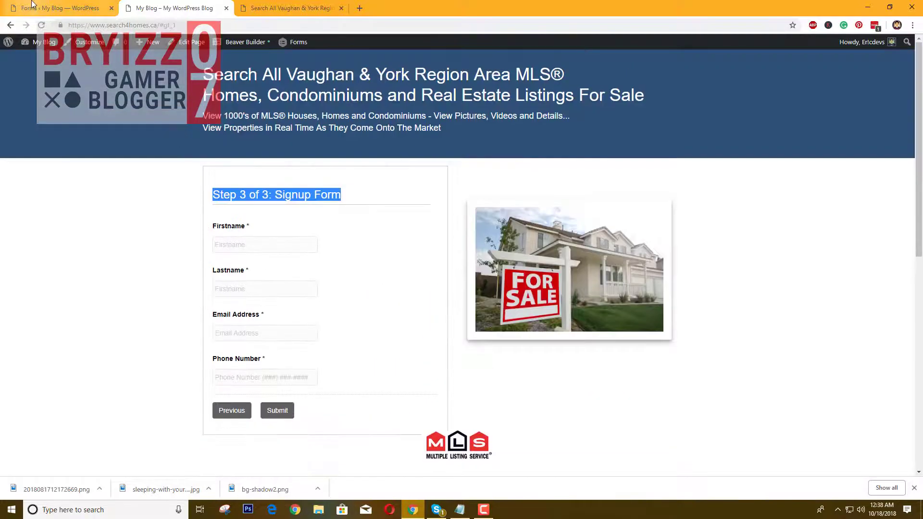
left_click(60, 8)
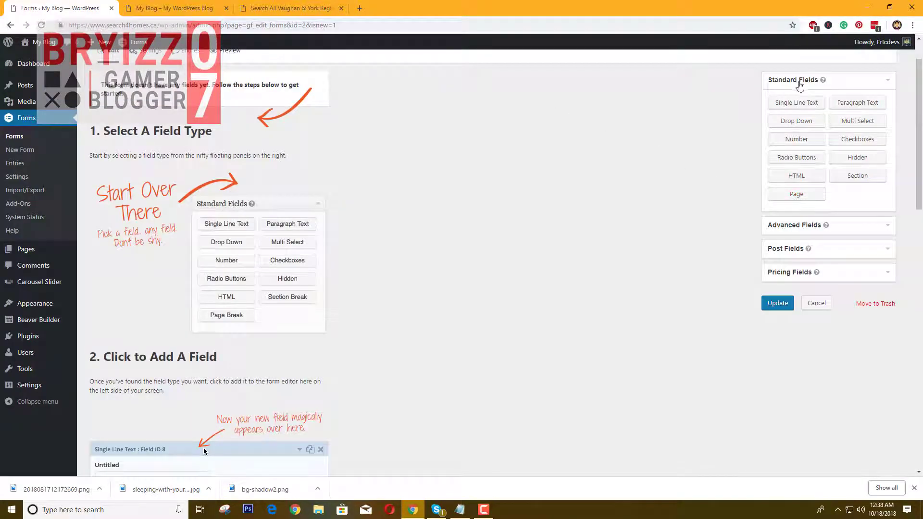
Step: Browse the Advanced, Post and Pricing field groups, then expand Standard Fields
left_click(800, 82)
left_click(794, 105)
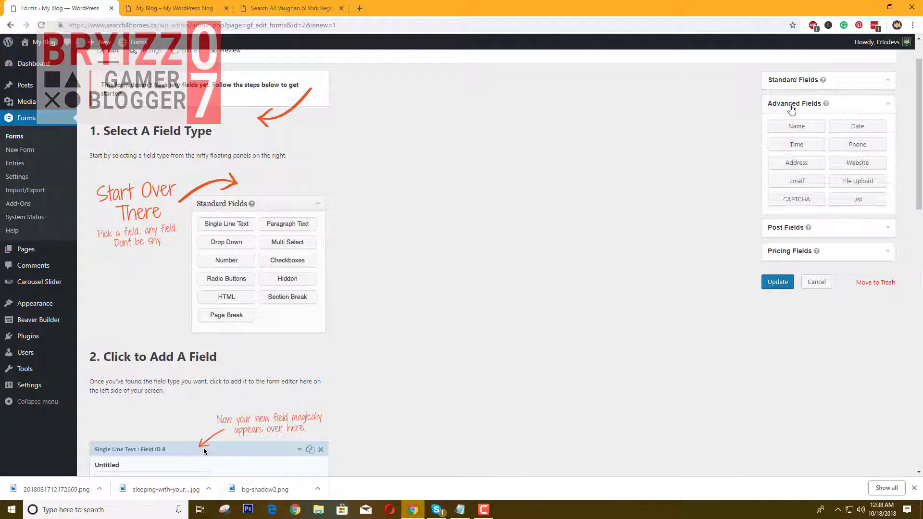
left_click(788, 237)
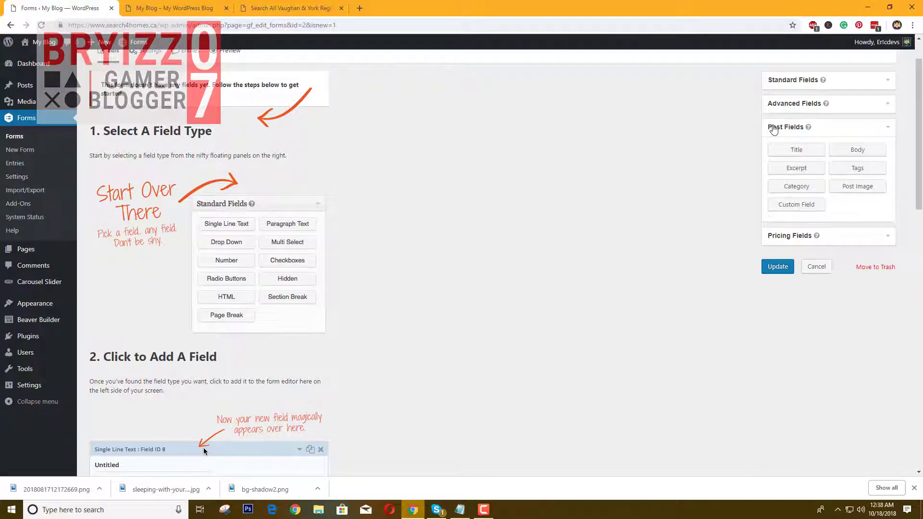
left_click(771, 128)
left_click(775, 153)
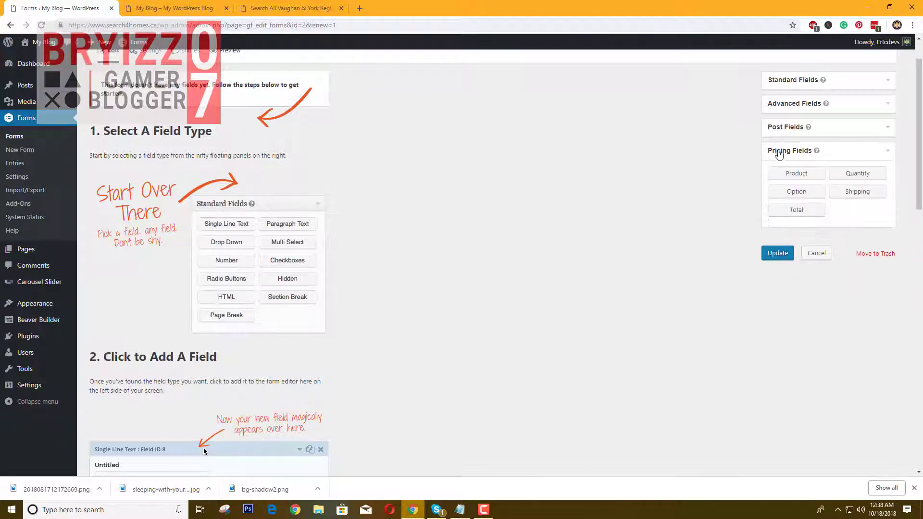
left_click(775, 152)
scroll(622, 241, "up", 1)
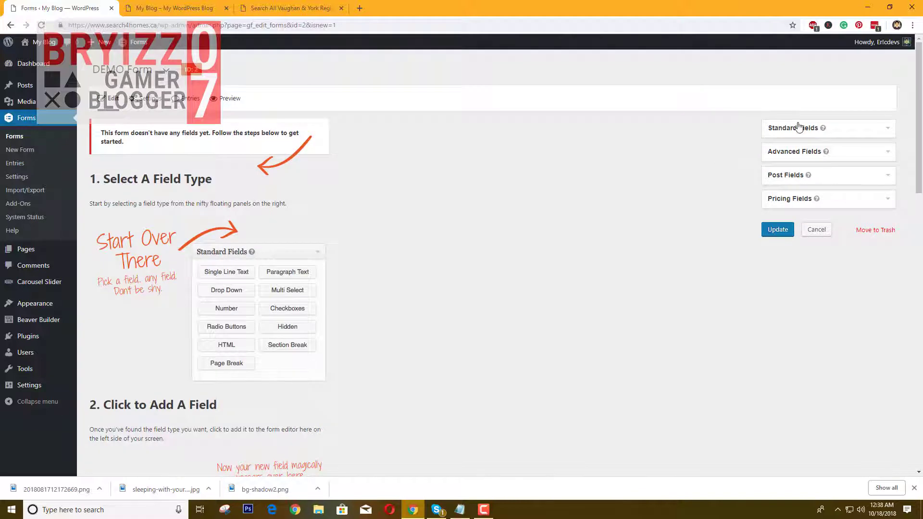
scroll(204, 449, "down", 1)
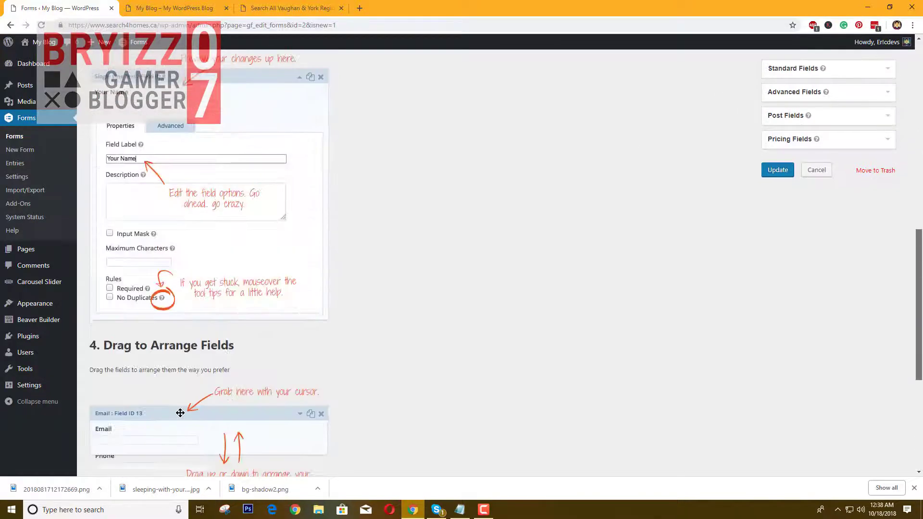
scroll(908, 72, "up", 15)
left_click(863, 130)
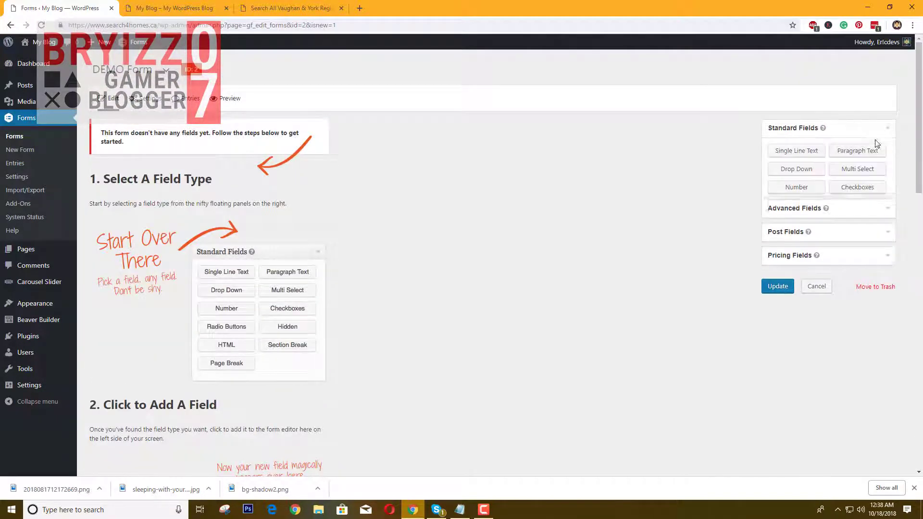
scroll(513, 262, "down", 2)
scroll(553, 245, "up", 2)
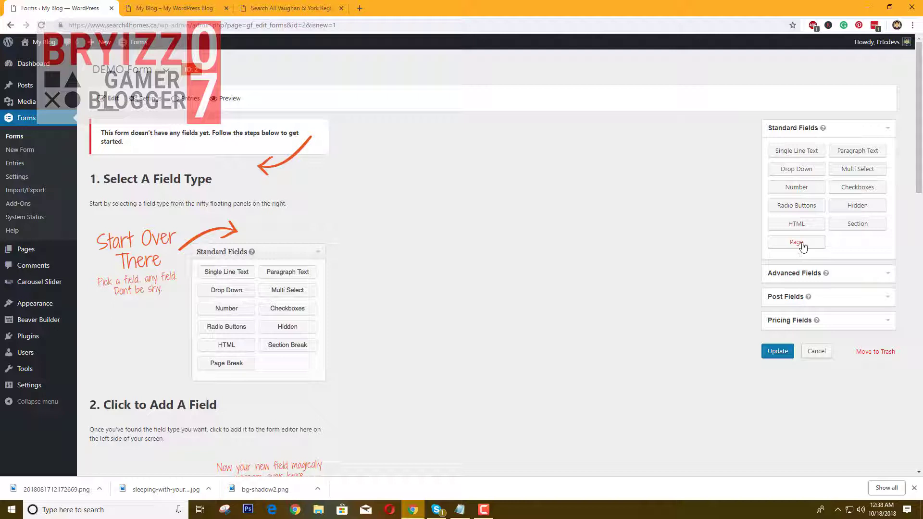
Step: Add a Page break to DEMO Form, then a Drop Down field on its first page
left_click_drag(804, 248, 216, 175)
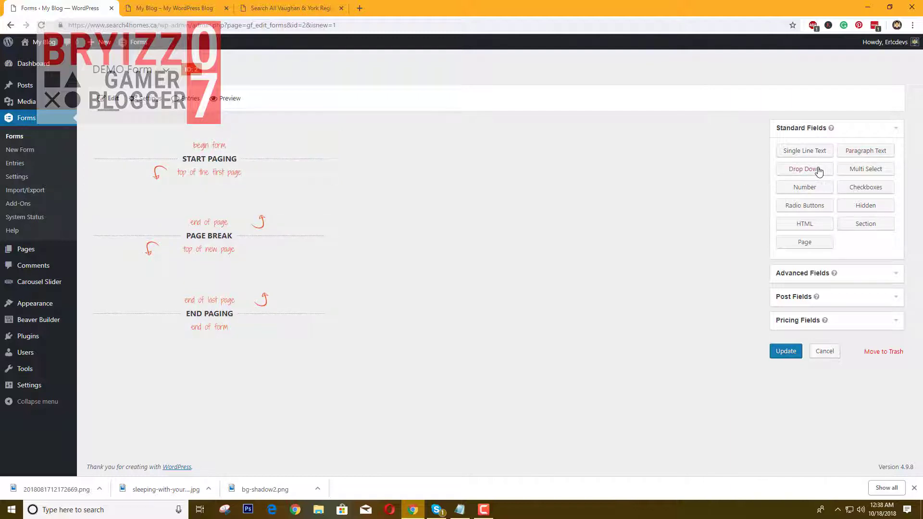
left_click_drag(817, 172, 202, 207)
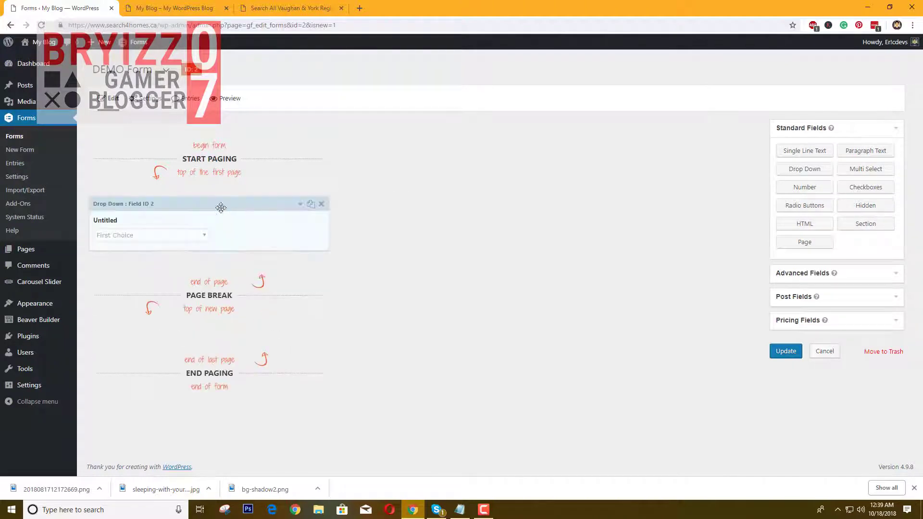
Step: Bulk-add a second copy of the three default choices, giving the drop-down six choices
left_click(301, 206)
scroll(222, 334, "down", 1)
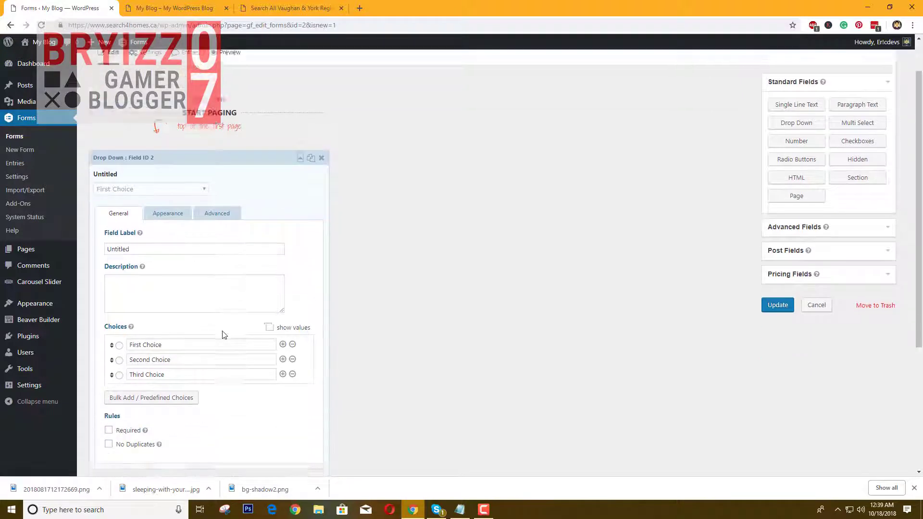
scroll(223, 335, "down", 1)
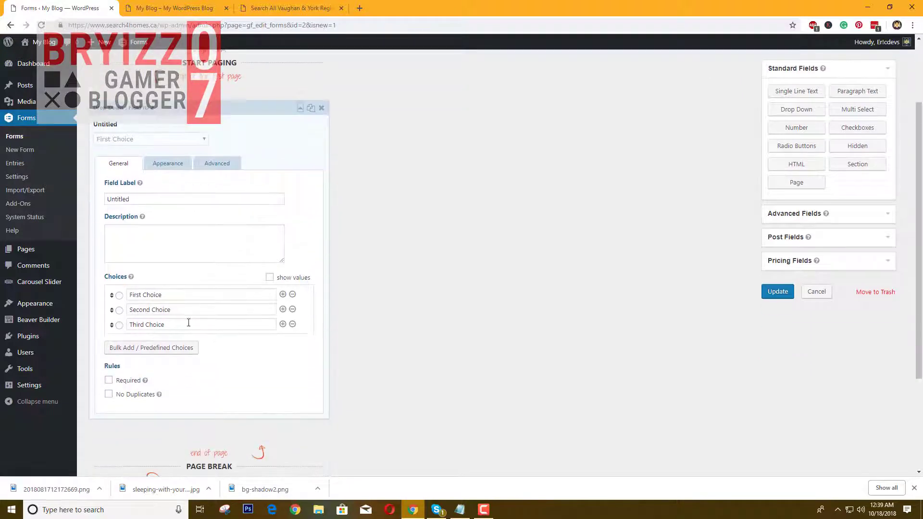
left_click(165, 350)
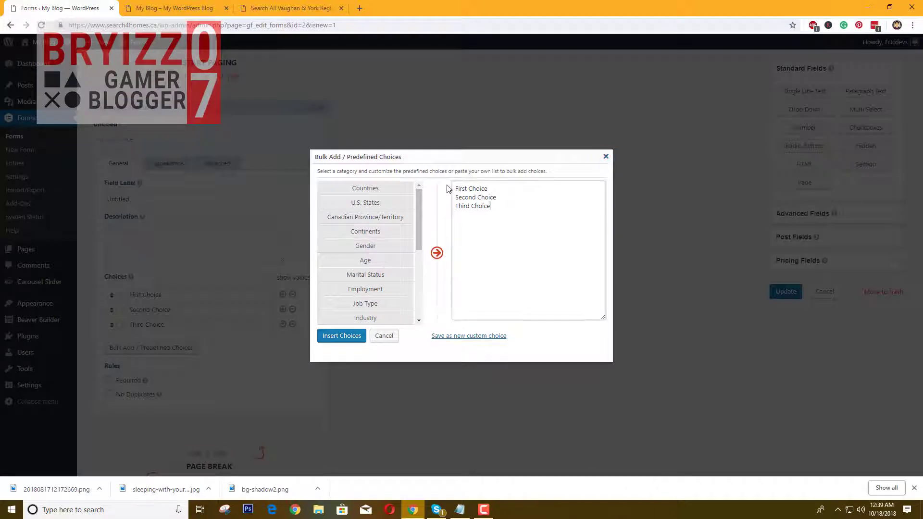
left_click_drag(455, 188, 490, 210)
key("ctrl+c")
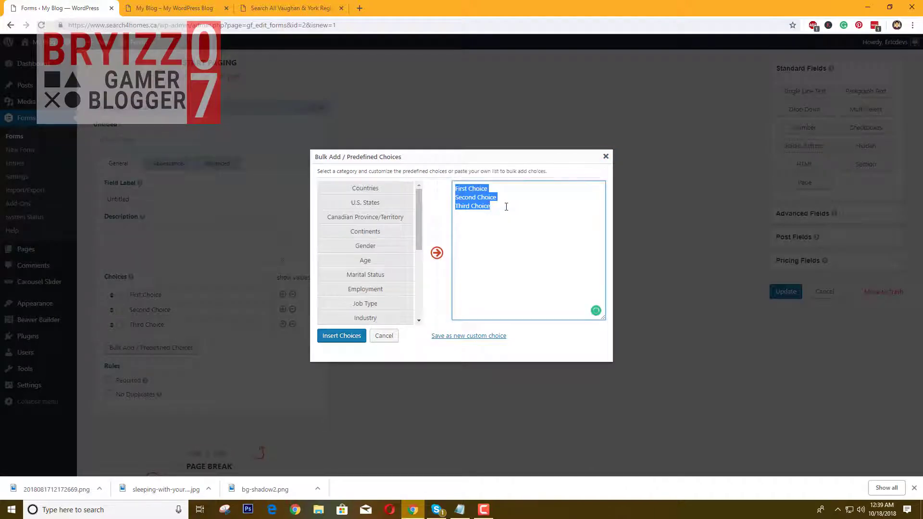
left_click(510, 211)
key("Return")
key("ctrl+v")
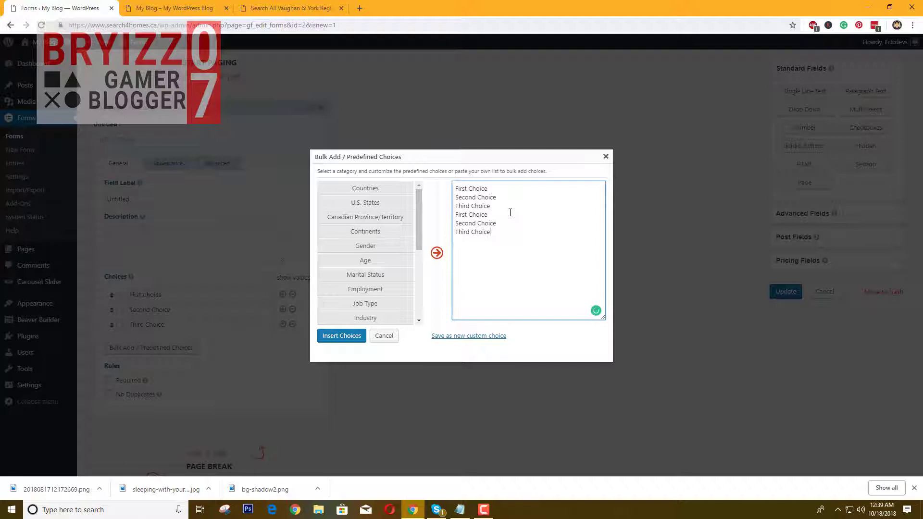
left_click(355, 337)
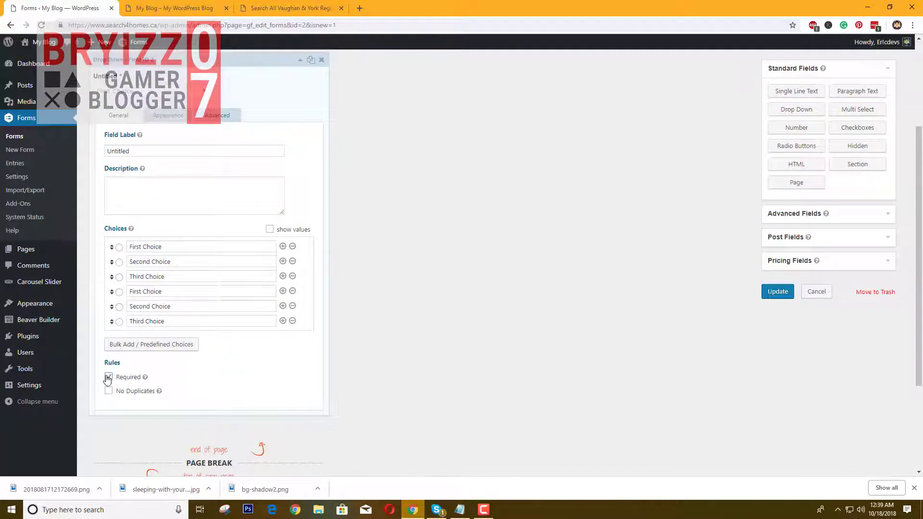
Step: Label the drop-down 'How old are you?', make First Choice the default, then collapse it
scroll(308, 385, "up", 1)
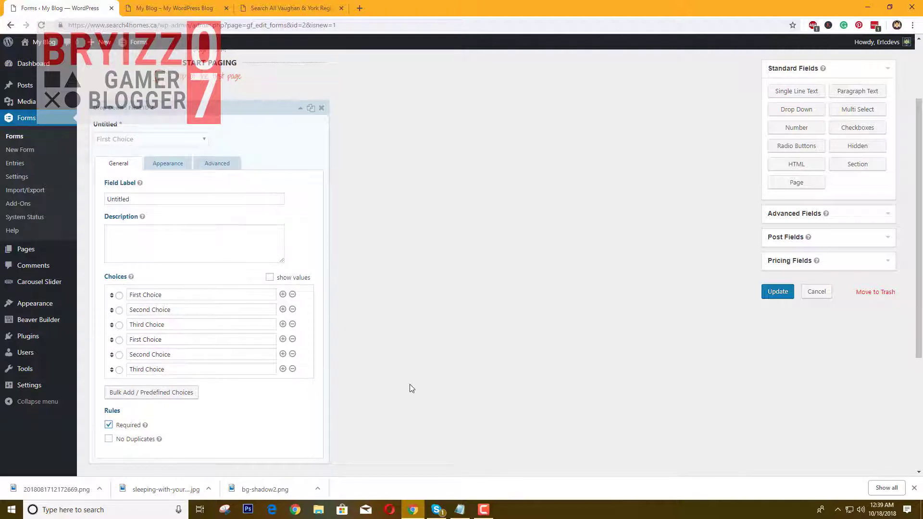
scroll(410, 388, "down", 2)
scroll(410, 388, "up", 2)
left_click_drag(138, 202, 109, 208)
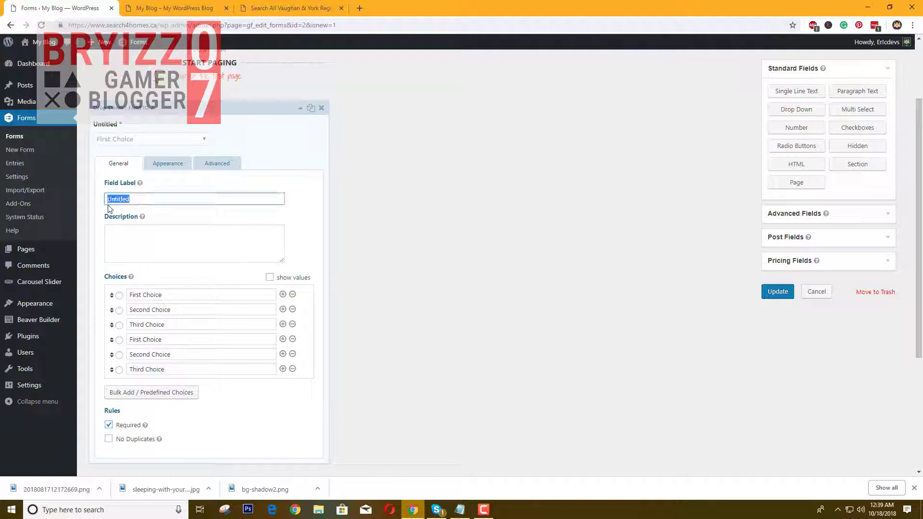
type("H")
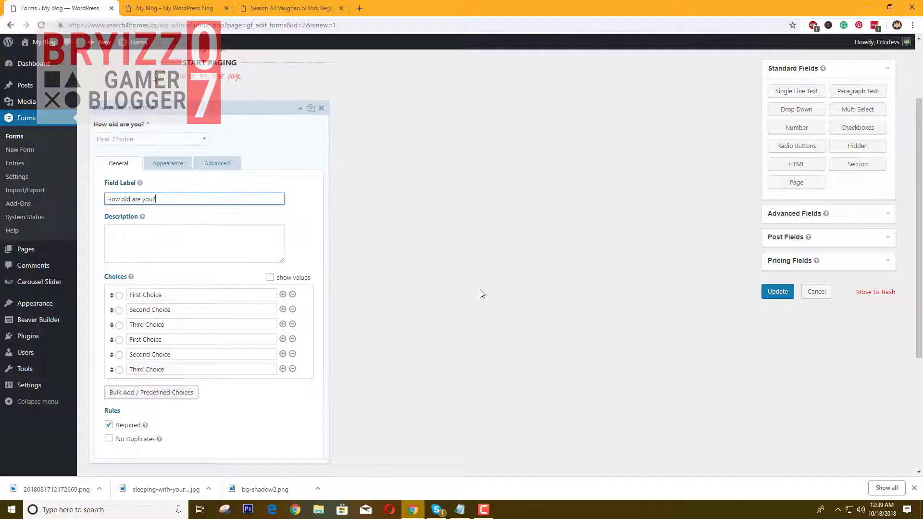
scroll(156, 310, "down", 1)
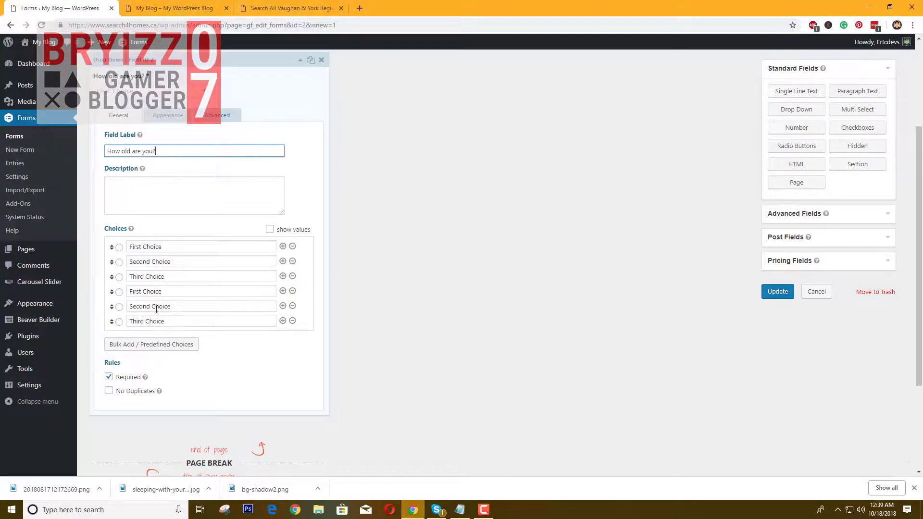
left_click(120, 248)
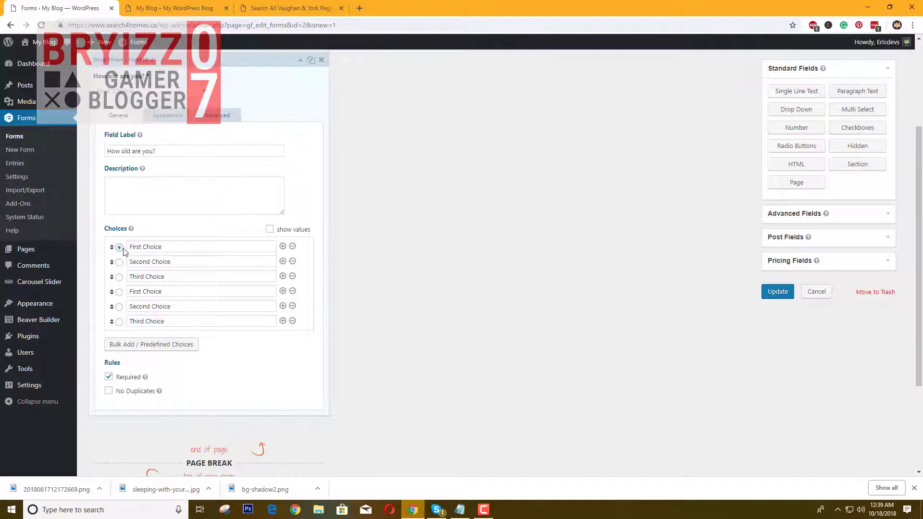
left_click(170, 119)
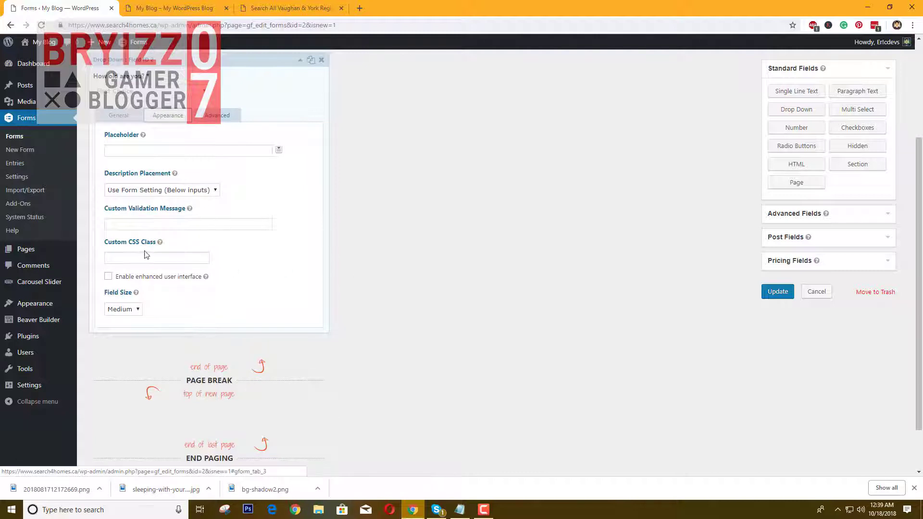
left_click(121, 257)
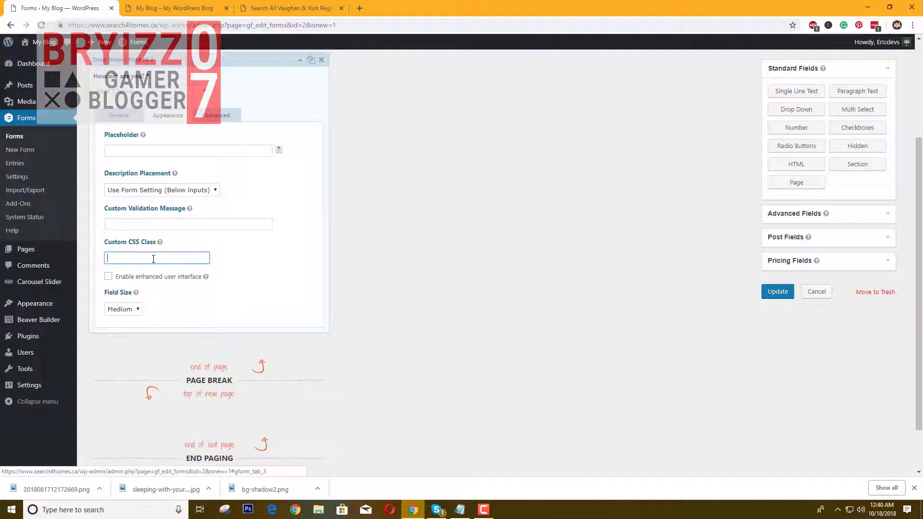
left_click(218, 120)
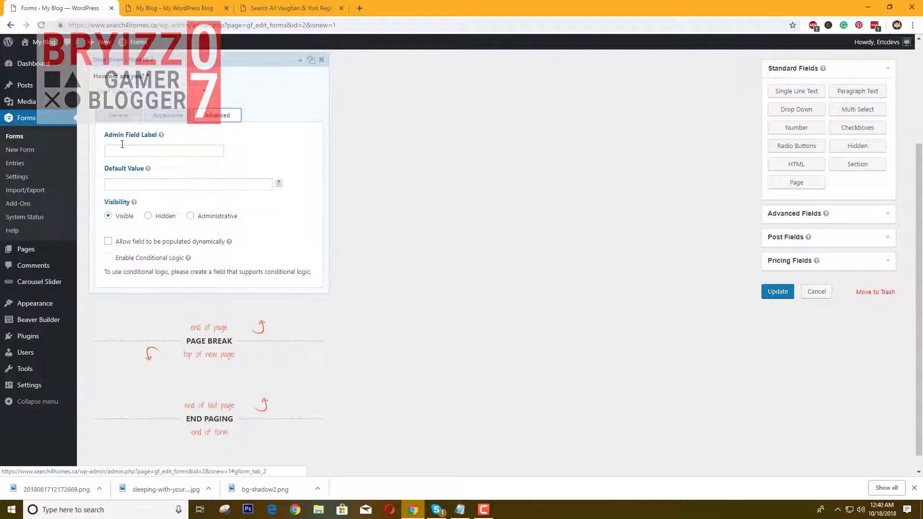
left_click(118, 124)
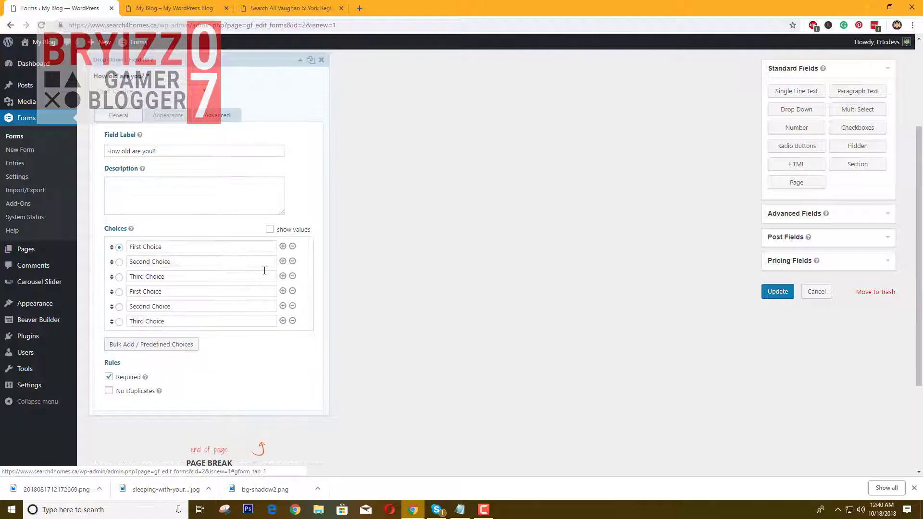
scroll(264, 270, "up", 2)
left_click(291, 163)
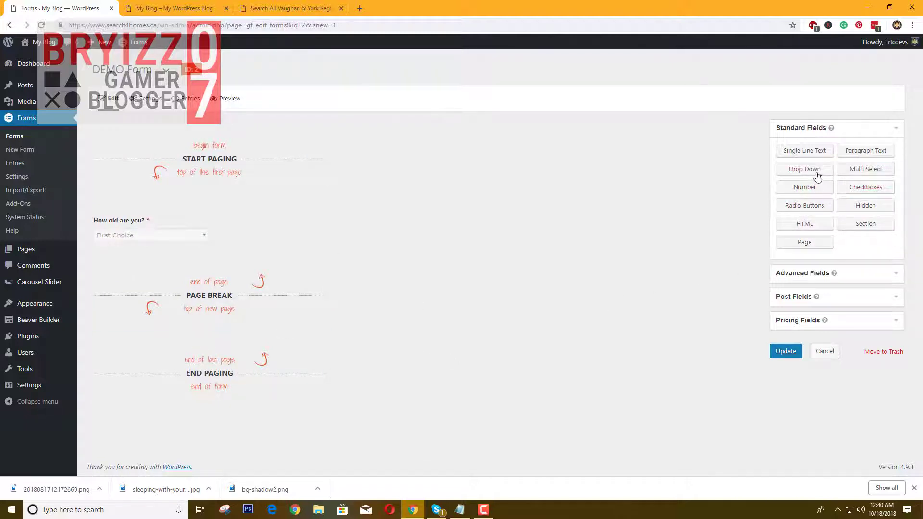
Step: Add a Multi Select field below the page break and open its bulk choice entry
left_click_drag(866, 172, 226, 343)
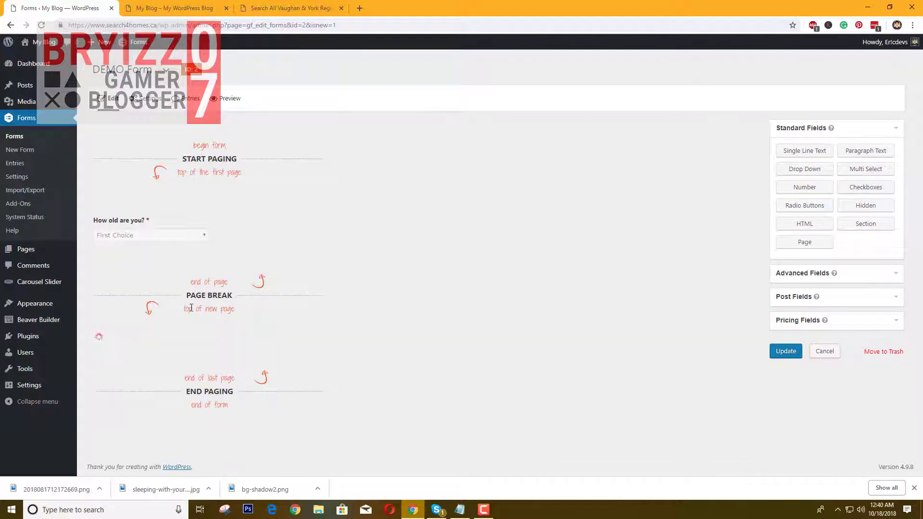
scroll(192, 346, "down", 1)
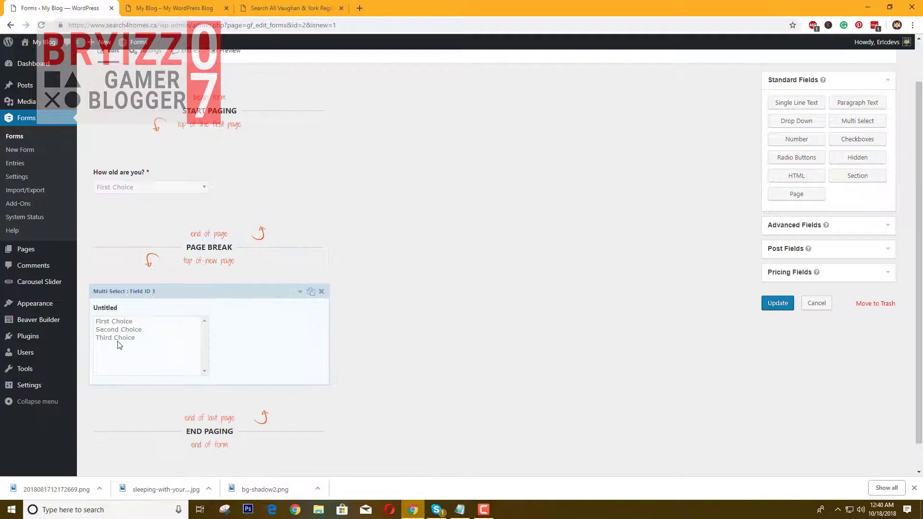
left_click(206, 313)
scroll(152, 384, "down", 2)
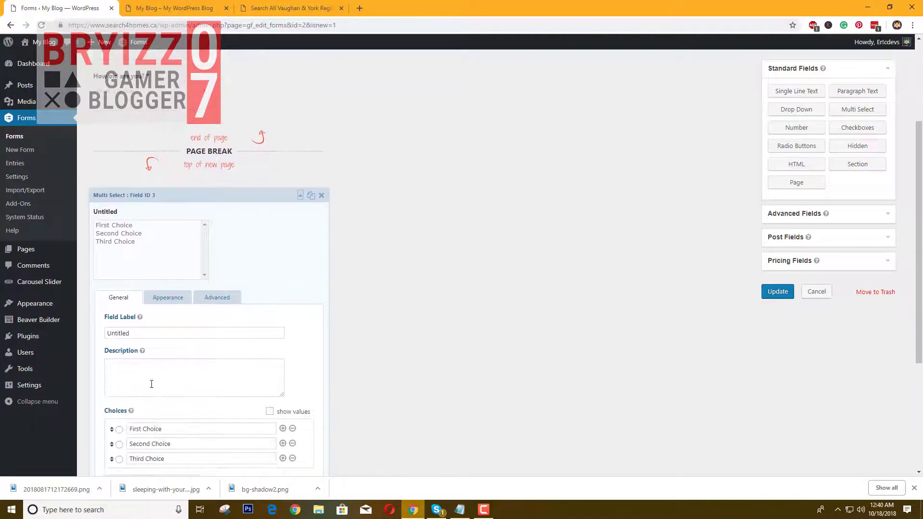
scroll(186, 399, "down", 4)
left_click(165, 386)
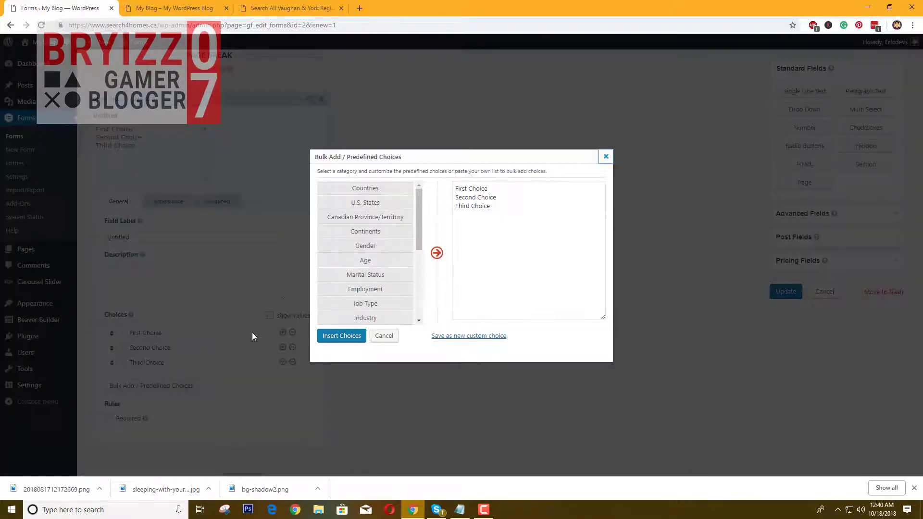
Step: Copy and paste the three default choices to give the multi-select six choices, then collapse it
left_click_drag(499, 220, 454, 188)
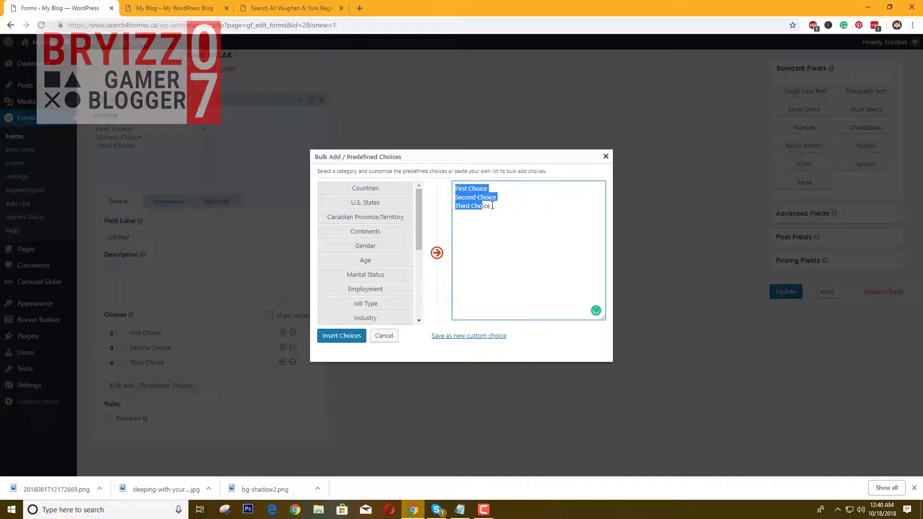
left_click(487, 206)
key("ctrl+a")
right_click(461, 191)
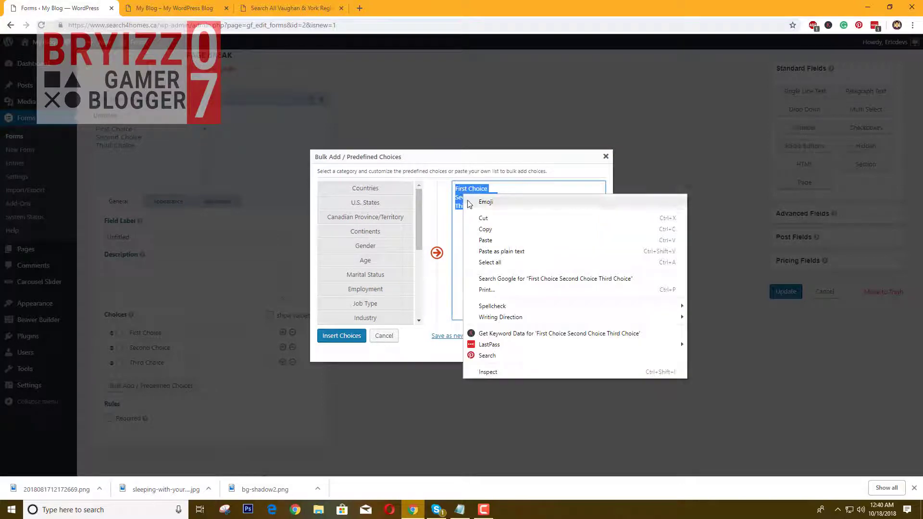
left_click(481, 227)
left_click(493, 211)
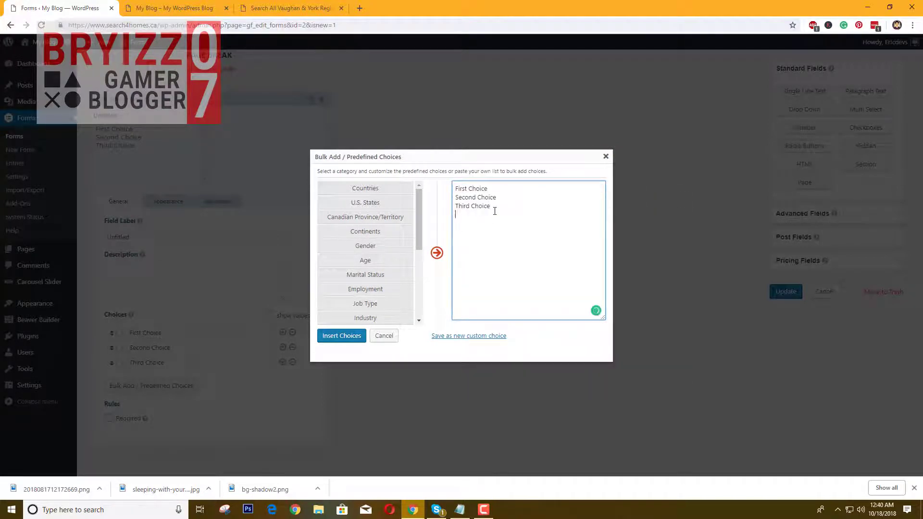
key("Return")
key("ctrl+v")
left_click(331, 338)
scroll(319, 352, "down", 2)
scroll(319, 353, "up", 3)
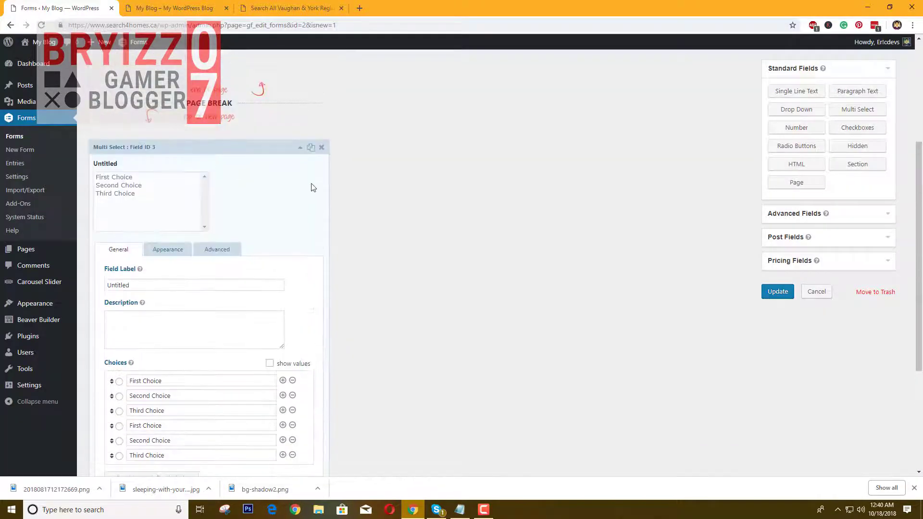
left_click(323, 198)
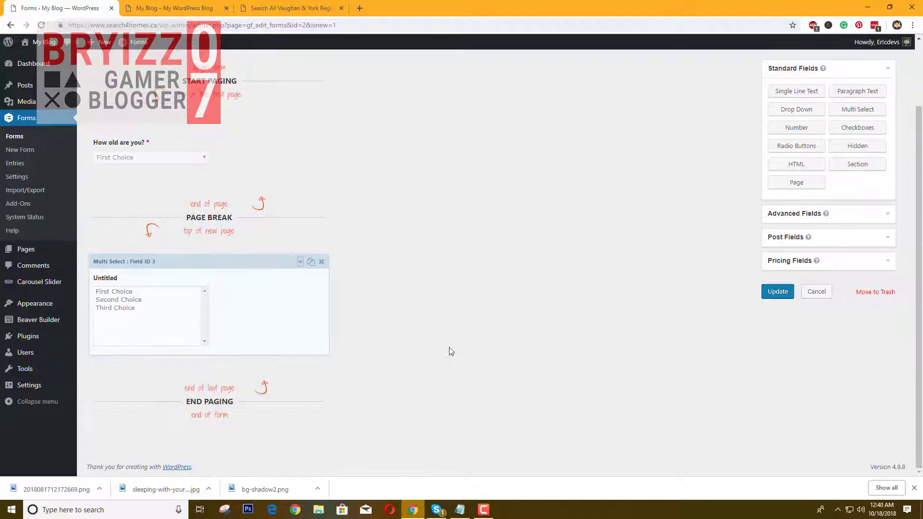
Step: Add a second page break below the Untitled multi-select, starting a third page
scroll(459, 358, "up", 2)
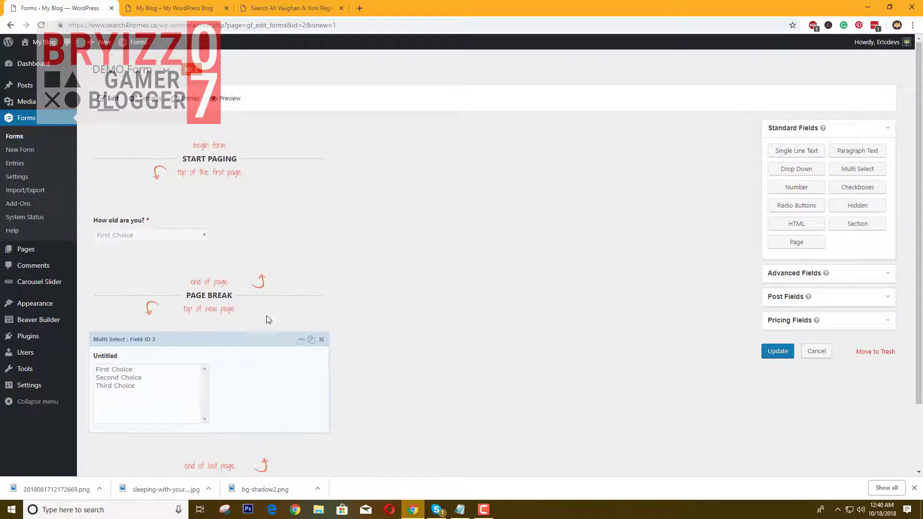
scroll(270, 399, "down", 2)
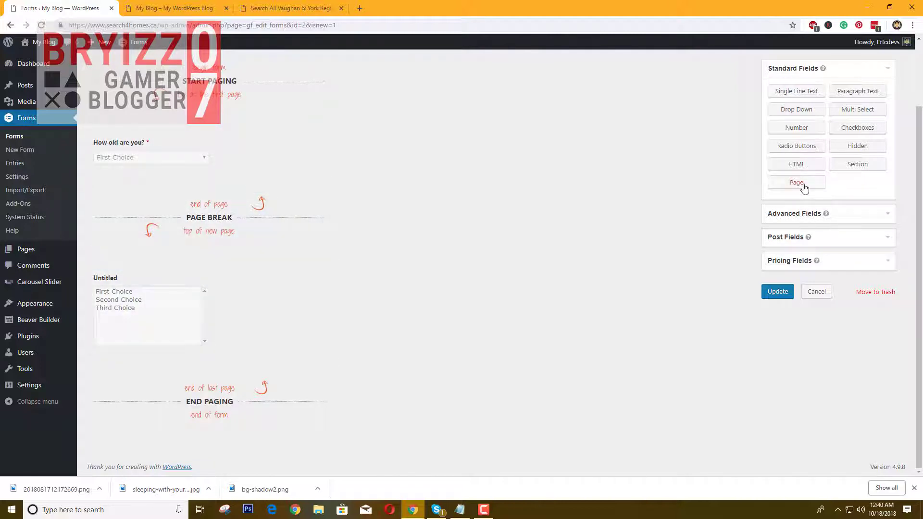
left_click_drag(795, 190, 195, 360)
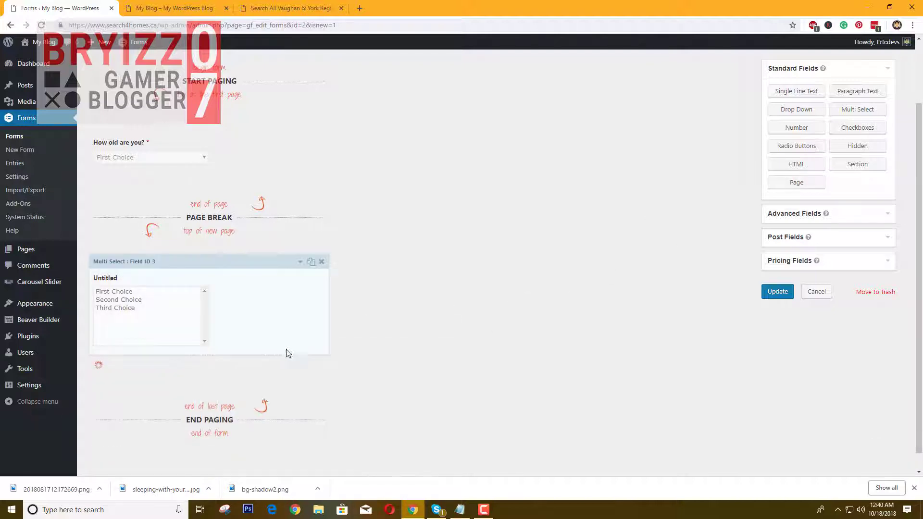
scroll(442, 361, "down", 2)
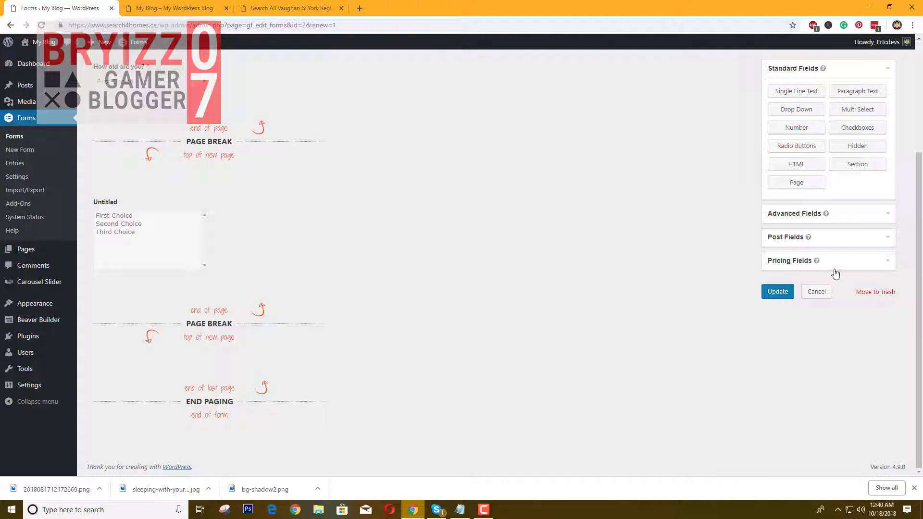
Step: Add a Website field from Advanced Fields to the third page, with an Email field above it
left_click(793, 215)
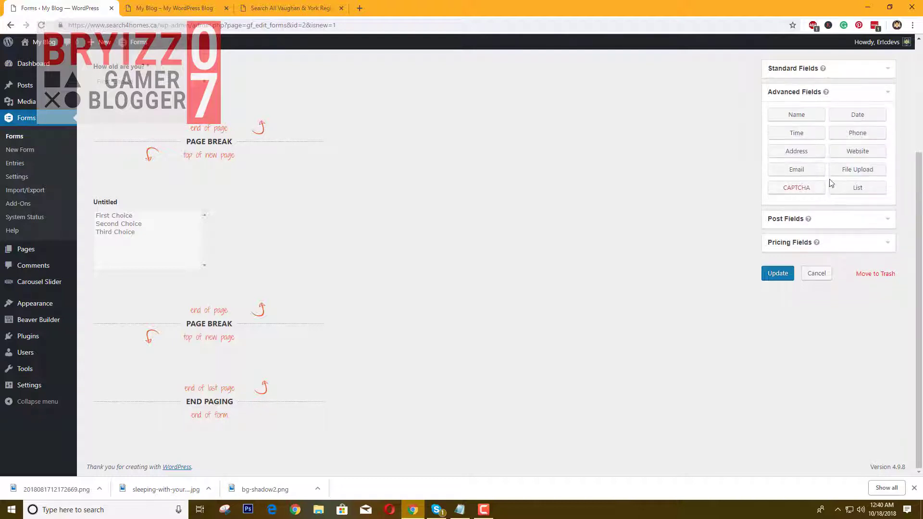
left_click_drag(857, 151, 309, 338)
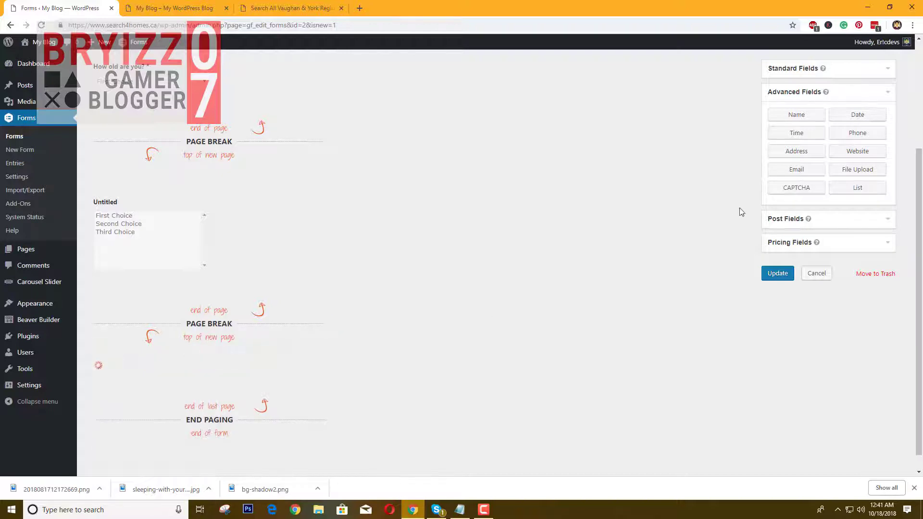
left_click_drag(790, 173, 205, 369)
scroll(583, 332, "down", 2)
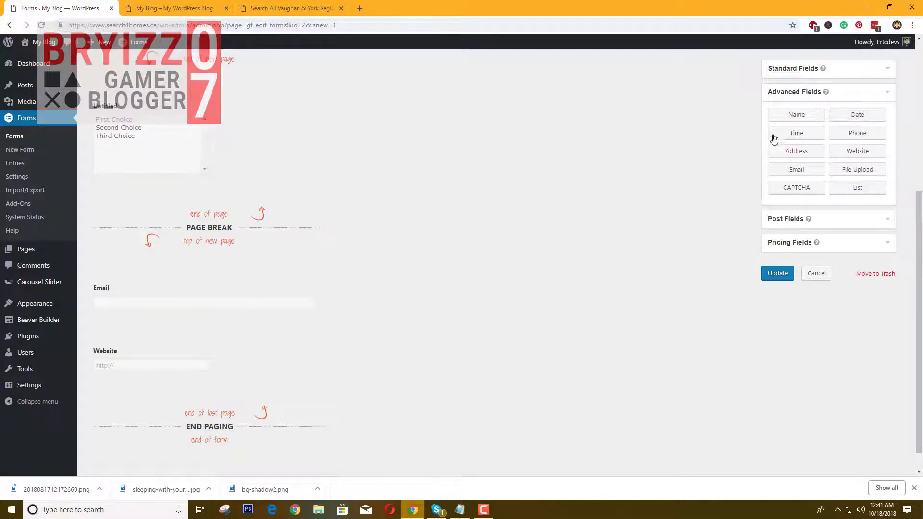
left_click(803, 68)
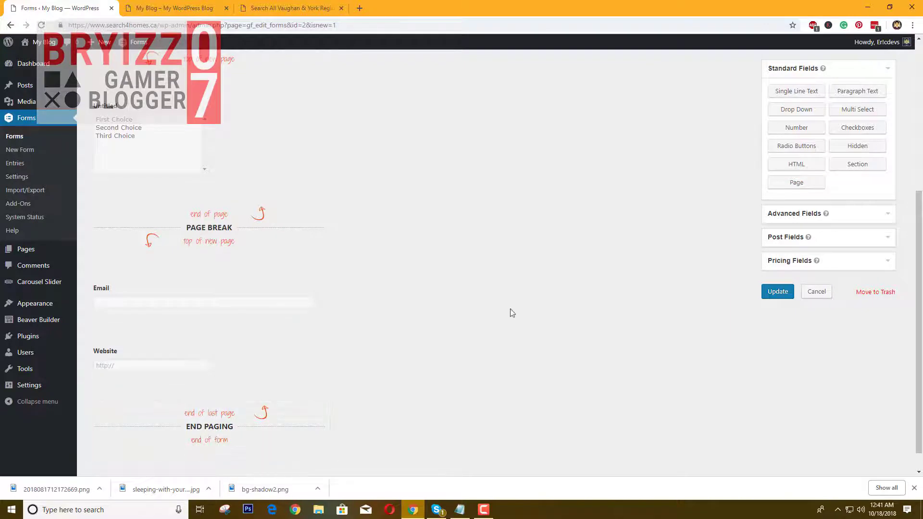
Step: Update the DEMO Form and confirm the saved third-page fields
scroll(567, 341, "up", 5)
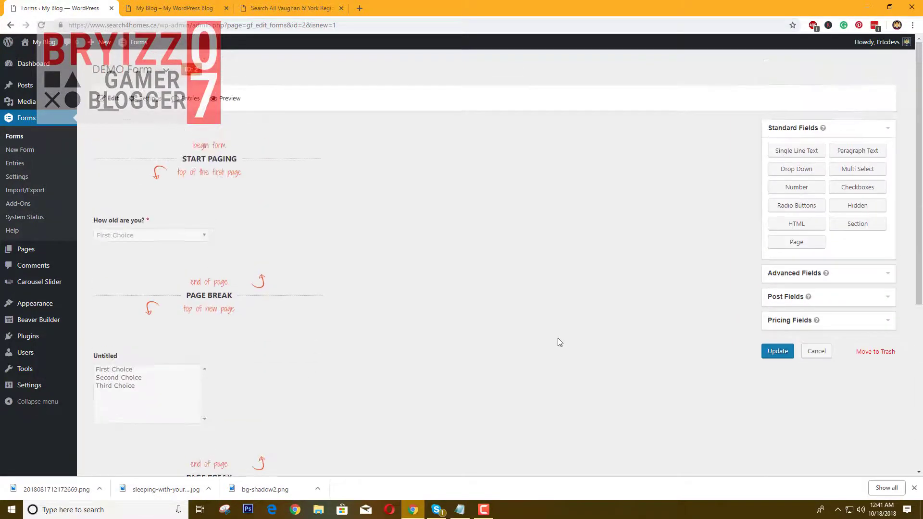
left_click(781, 351)
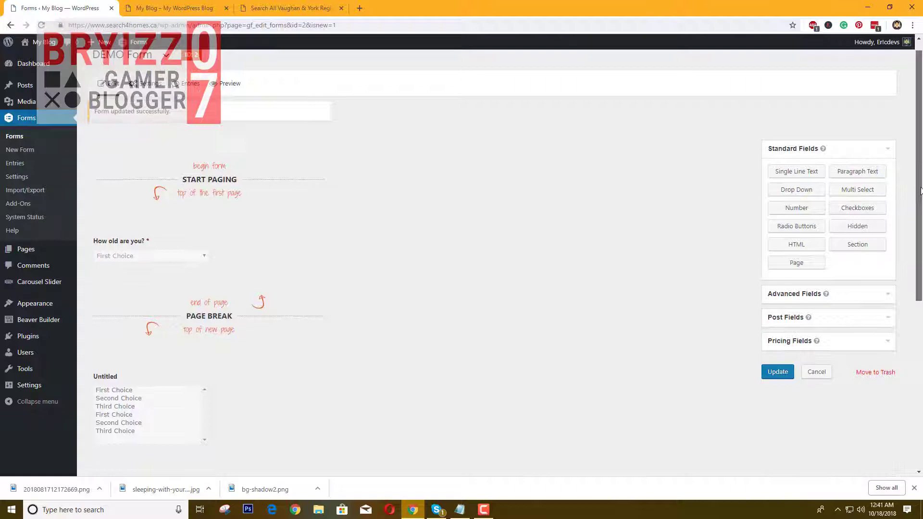
scroll(904, 284, "down", 6)
scroll(907, 251, "up", 6)
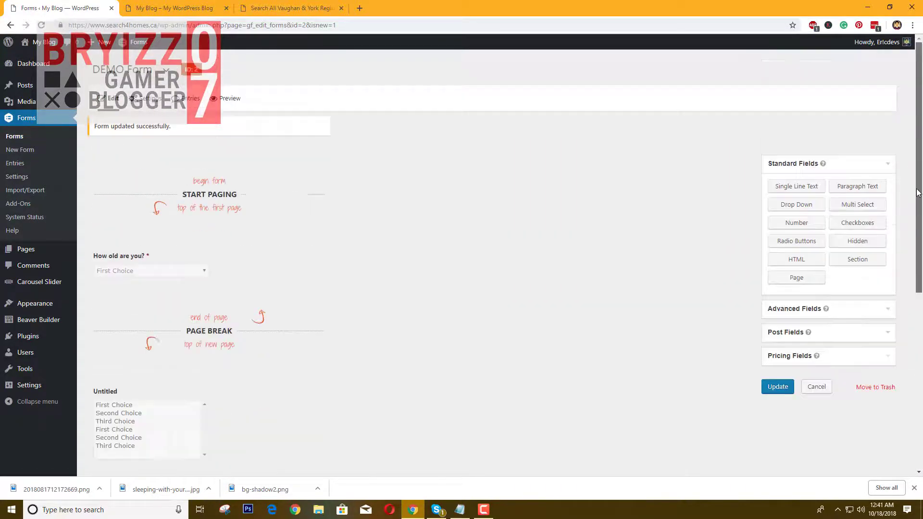
scroll(404, 327, "down", 4)
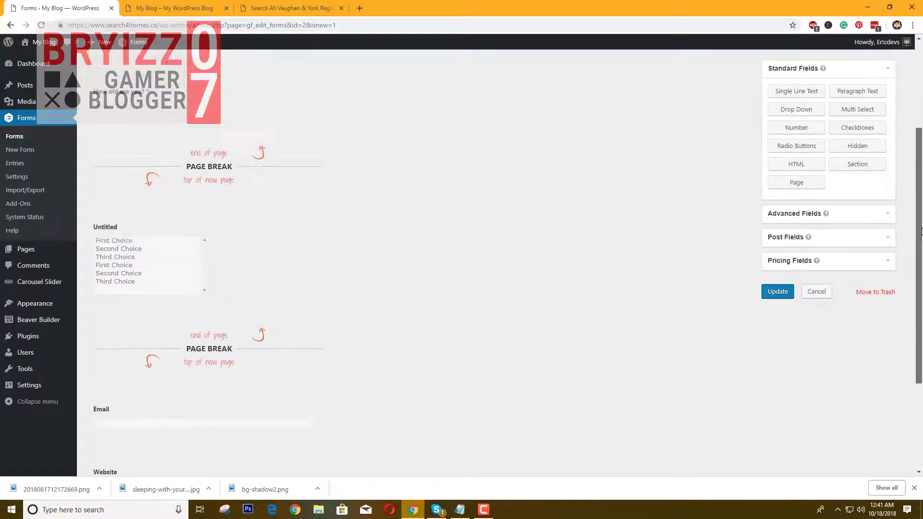
scroll(404, 327, "up", 4)
scroll(415, 335, "down", 4)
scroll(414, 335, "down", 3)
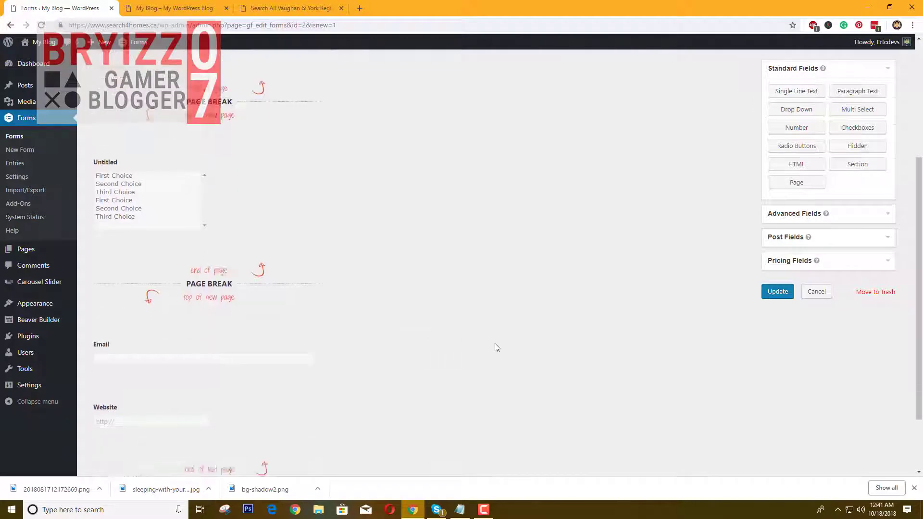
scroll(486, 351, "up", 4)
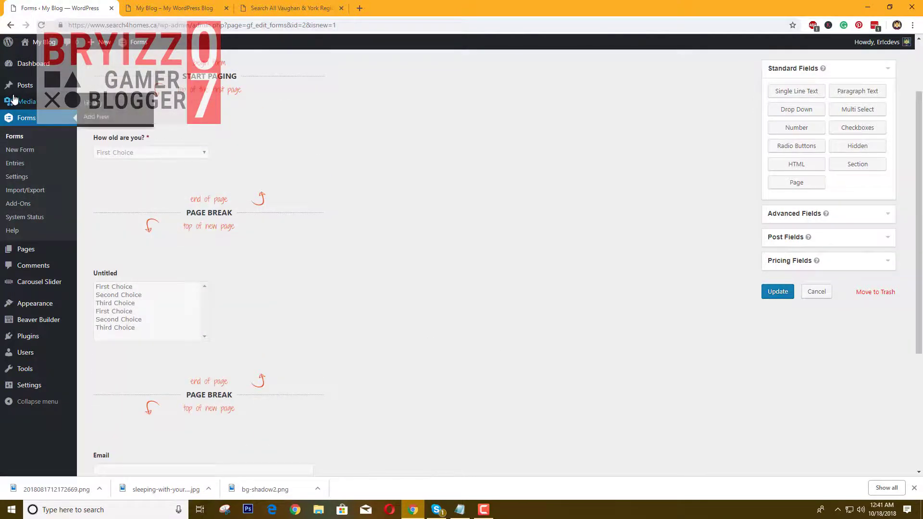
Step: Go to Pages and open the Privacy Policy draft, looking over its default text
left_click(22, 256)
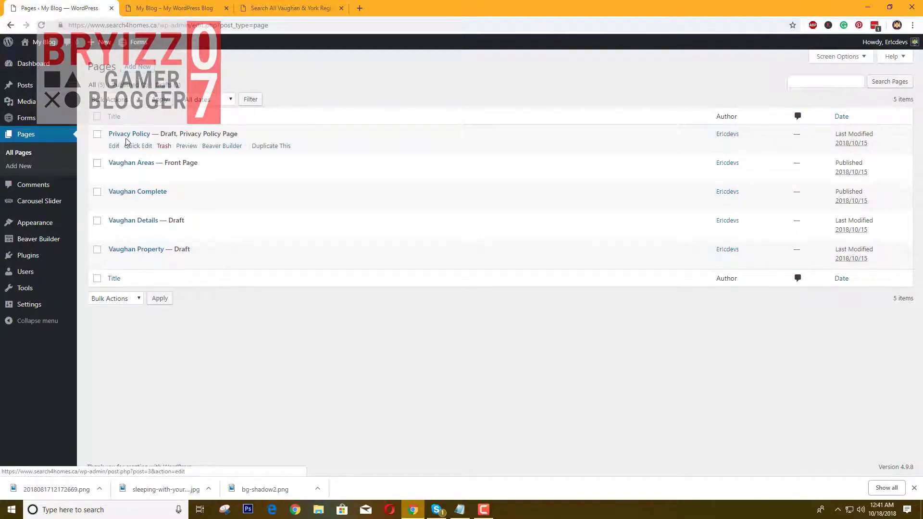
left_click(115, 146)
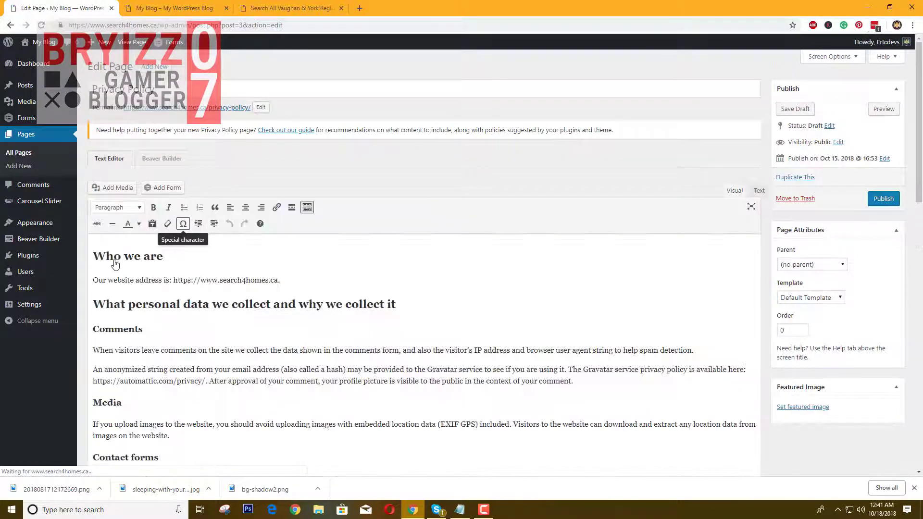
scroll(237, 291, "down", 1)
scroll(237, 291, "down", 3)
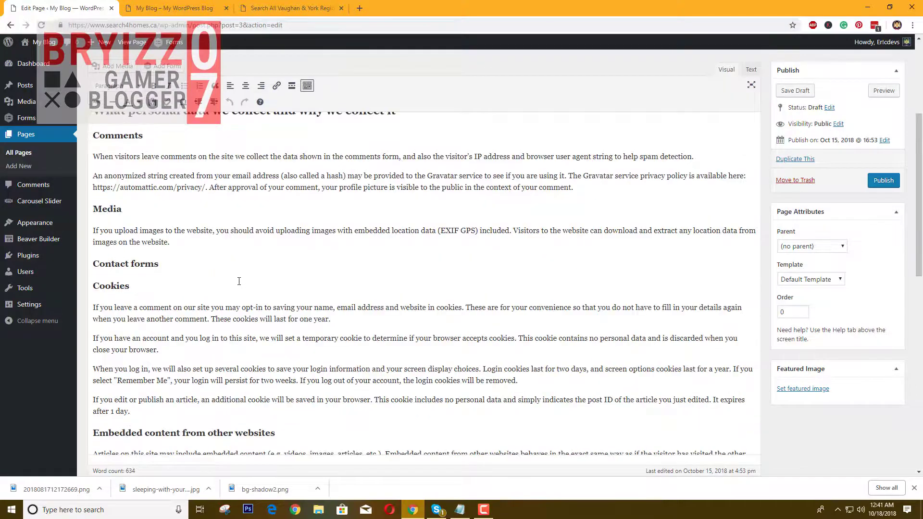
scroll(239, 281, "up", 3)
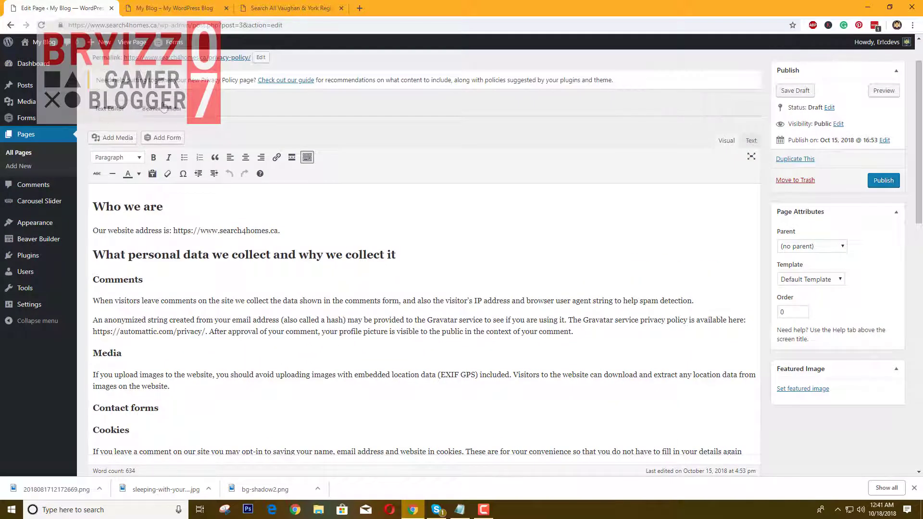
scroll(918, 144, "up", 1)
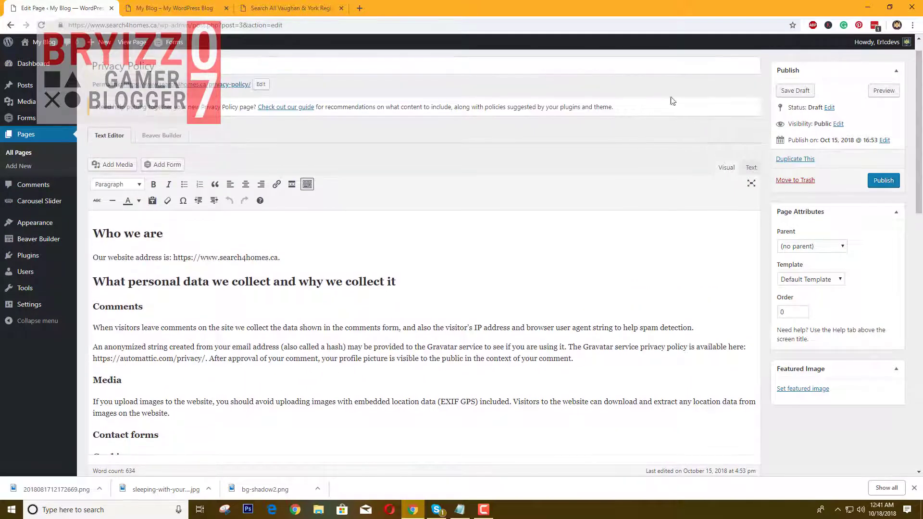
Step: Embed the DEMO Form shortcode at the top of the page, keeping 'Who we are' on its own line
left_click(170, 165)
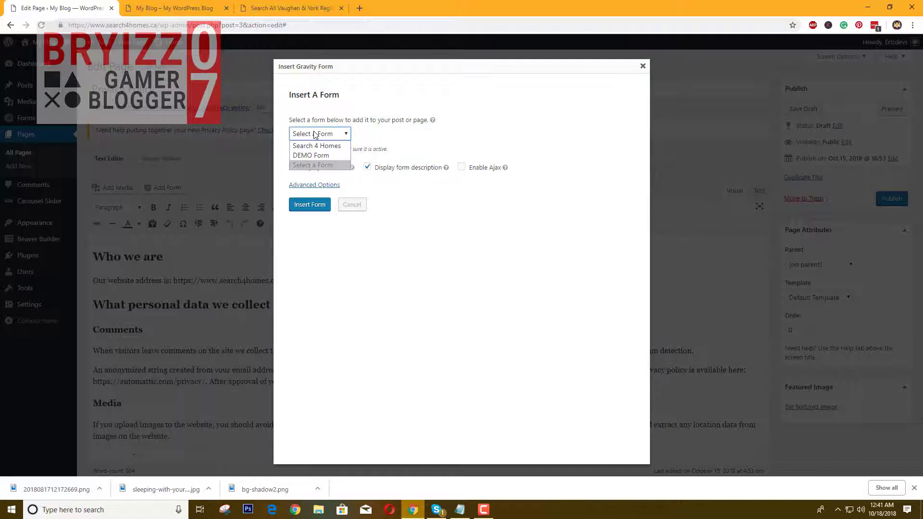
left_click(309, 156)
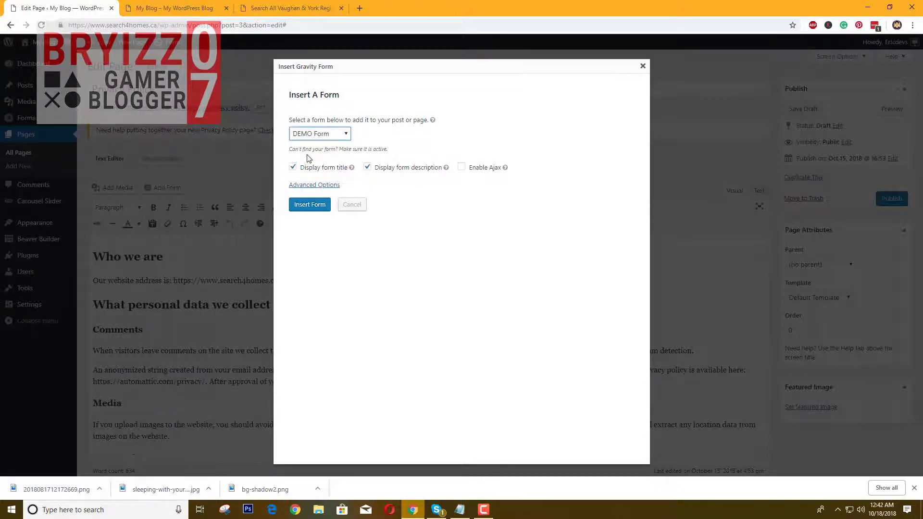
left_click(308, 205)
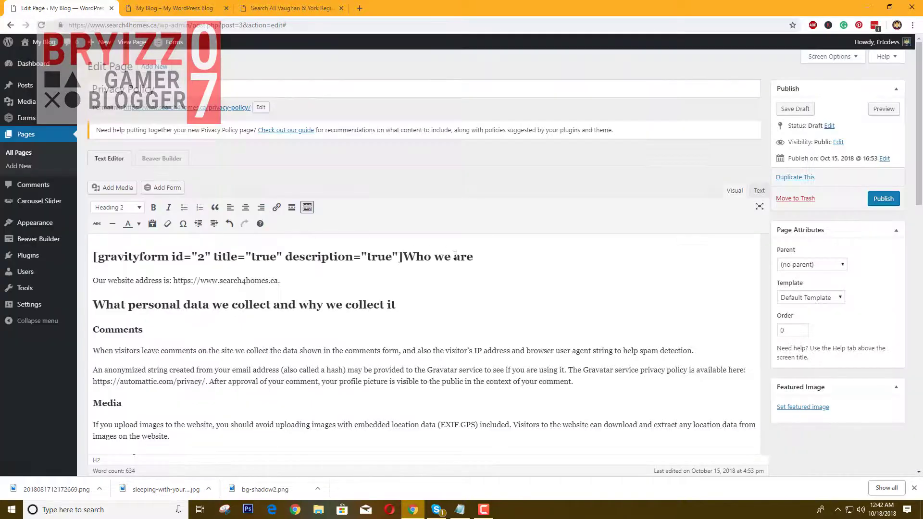
key("Return")
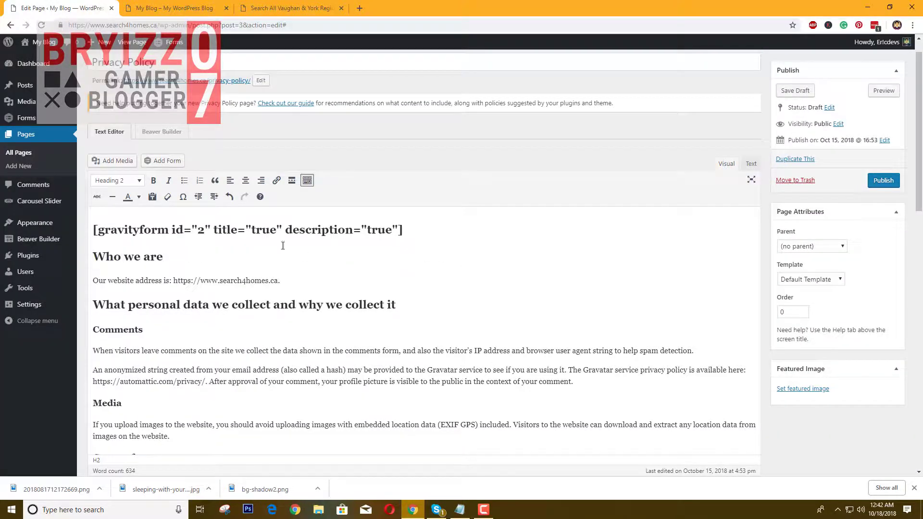
Step: Change the shortcode line from Heading 2 to Paragraph and publish the page
left_click(118, 180)
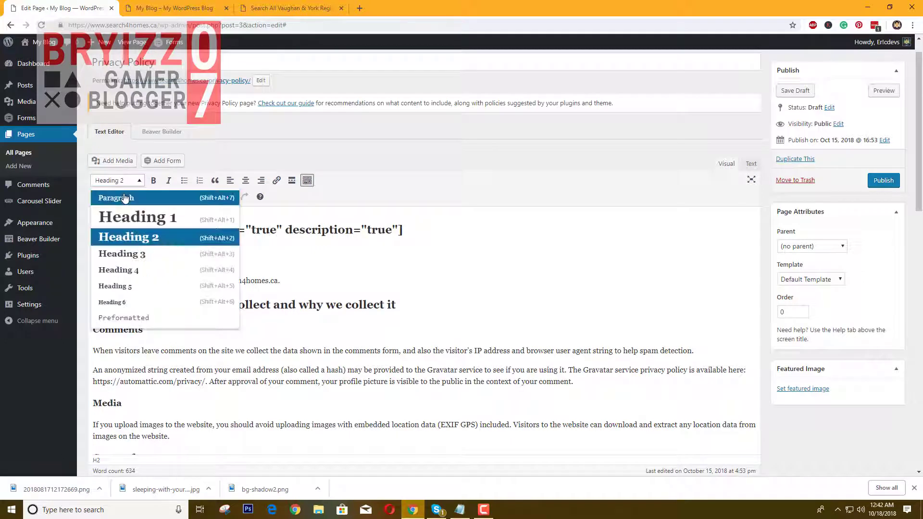
left_click(123, 197)
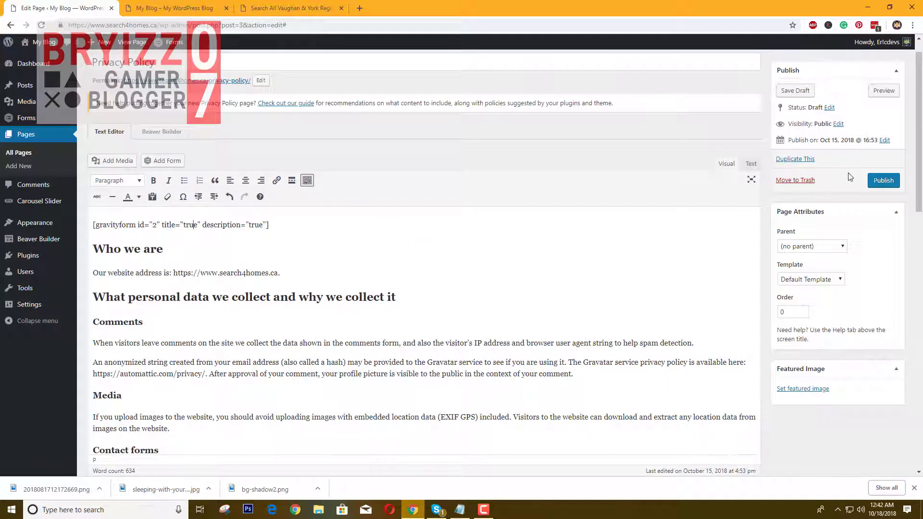
left_click(882, 181)
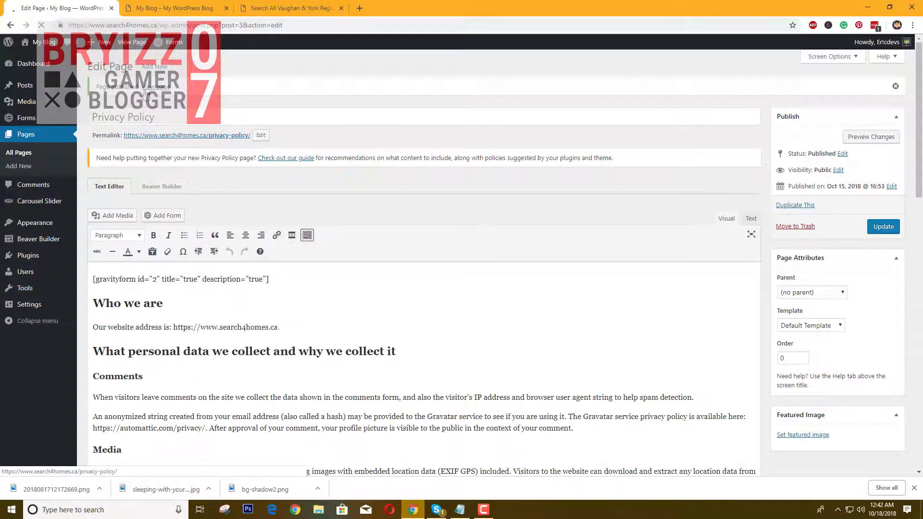
Step: Open the live Privacy Policy page in a new tab, check the form at 33%, and return to the editor
right_click(155, 87)
left_click(176, 97)
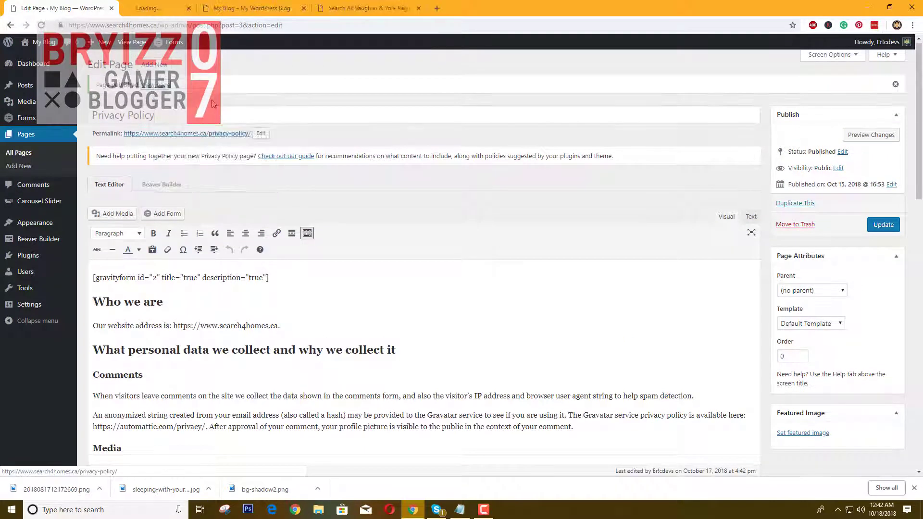
left_click(182, 3)
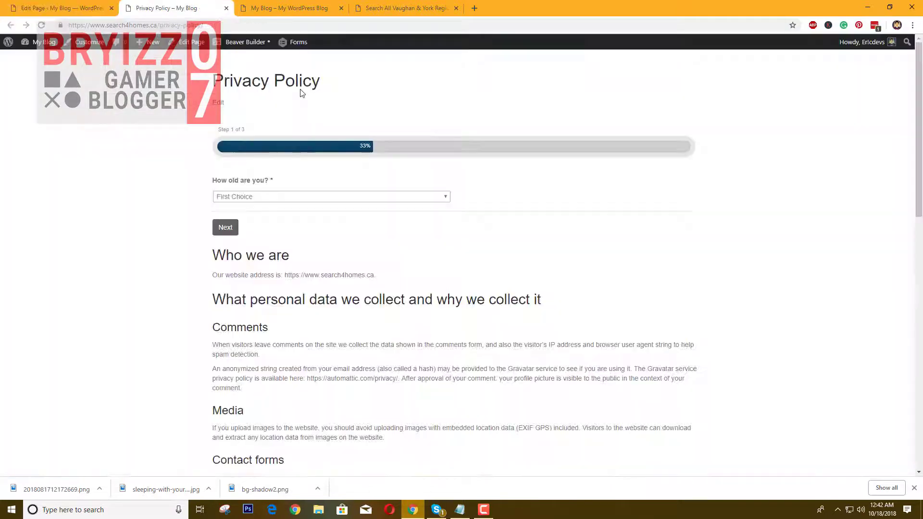
scroll(539, 221, "down", 1)
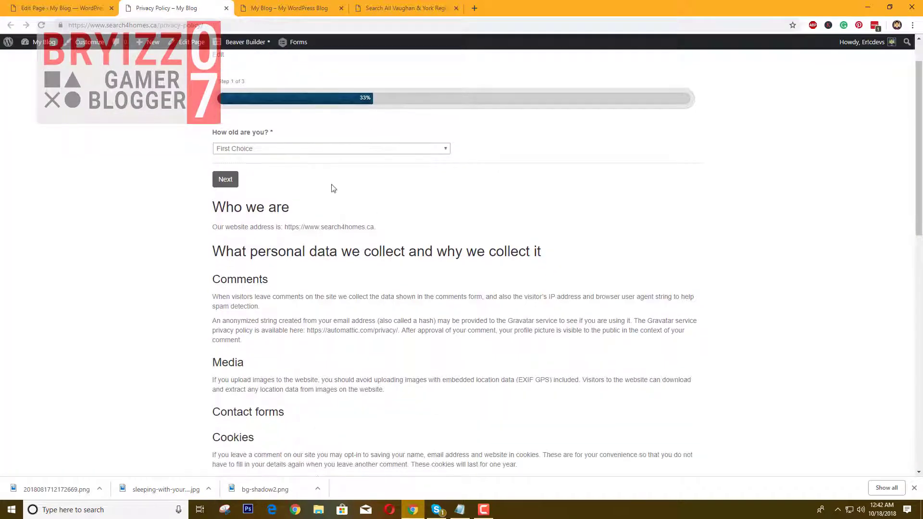
scroll(248, 145, "up", 1)
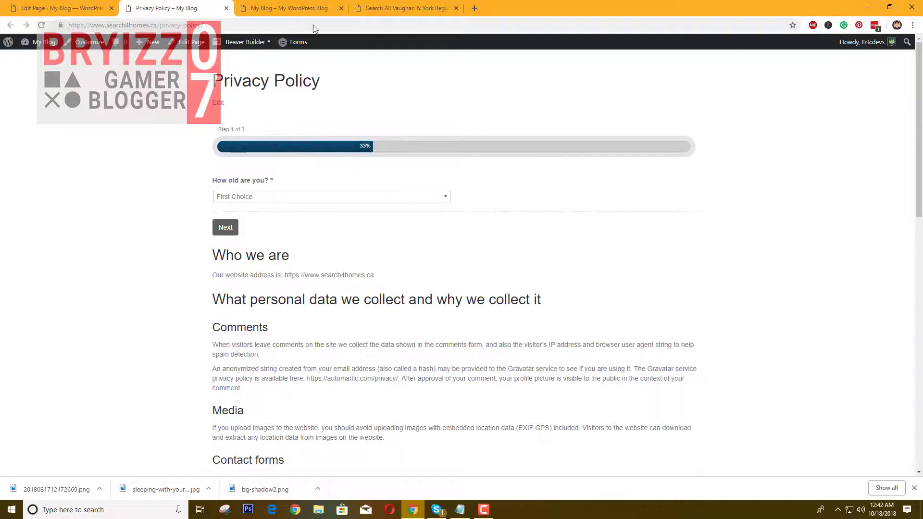
left_click(303, 8)
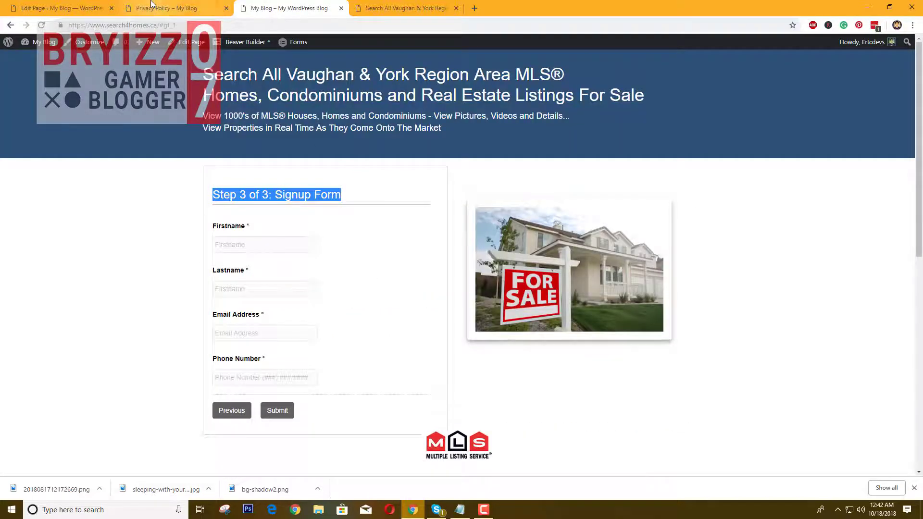
left_click(163, 8)
left_click(62, 8)
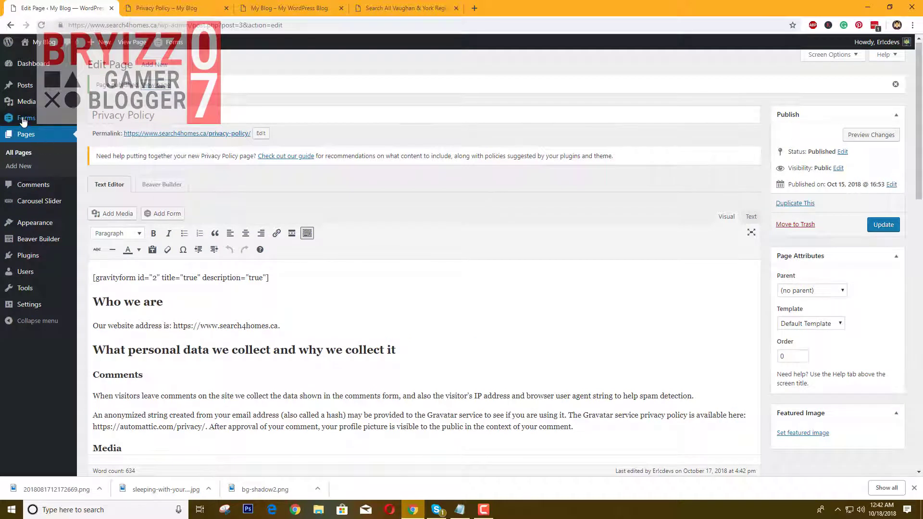
Step: Edit the DEMO Form and switch Start Paging's progress indicator to Steps
mouse_move(23, 119)
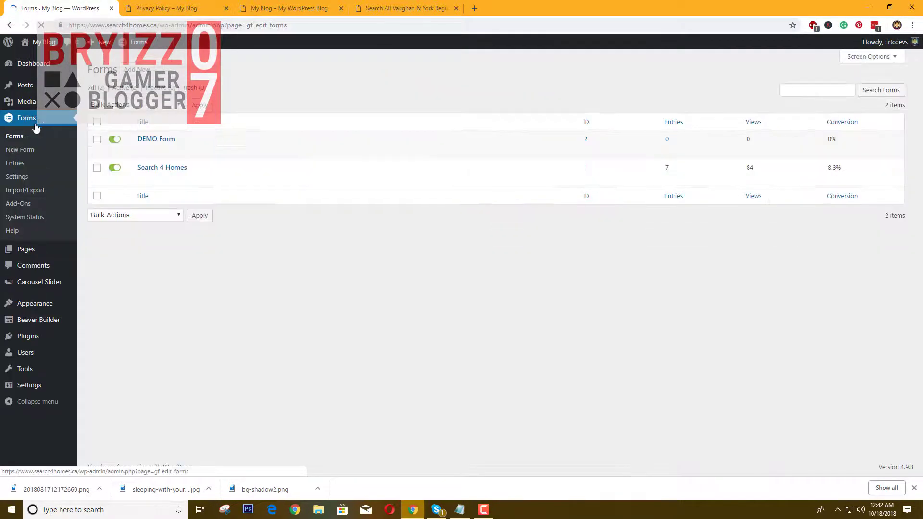
left_click(143, 151)
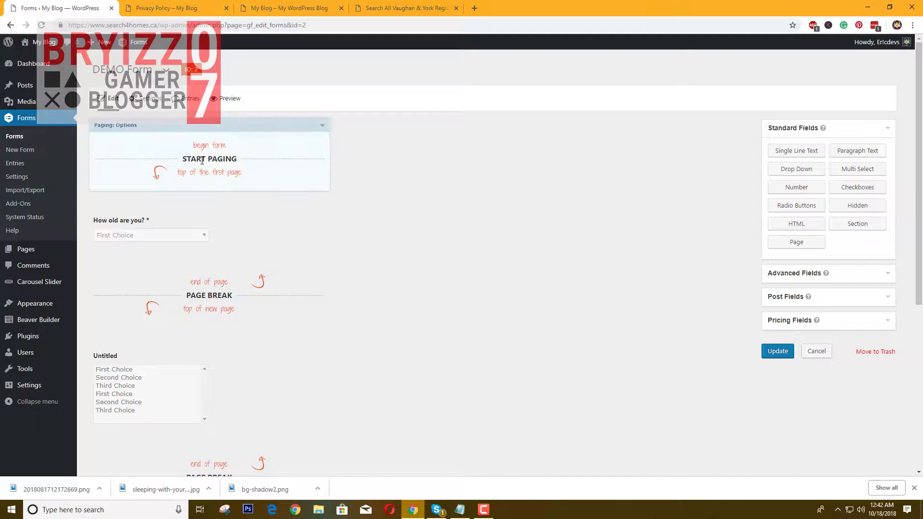
left_click(322, 126)
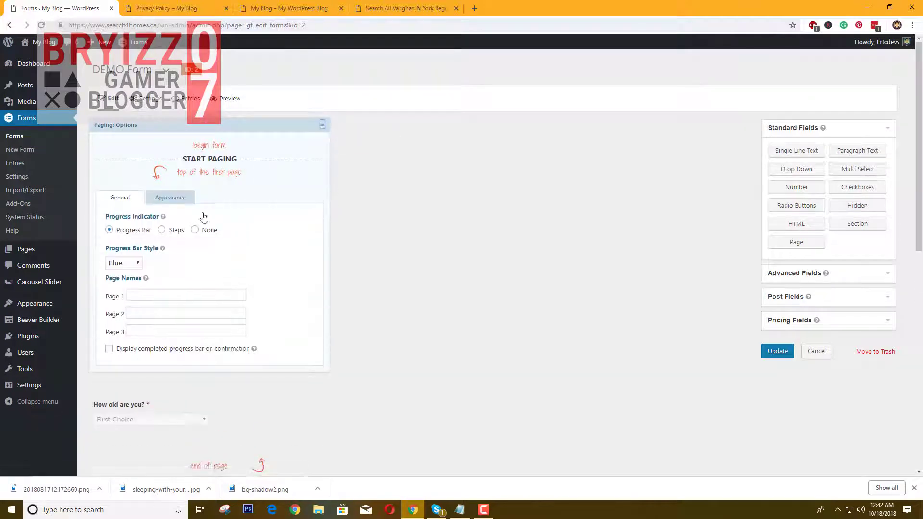
left_click(162, 230)
Step: Name Pages 1, 2 and 3 'Step of 3' and save the form
left_click(158, 265)
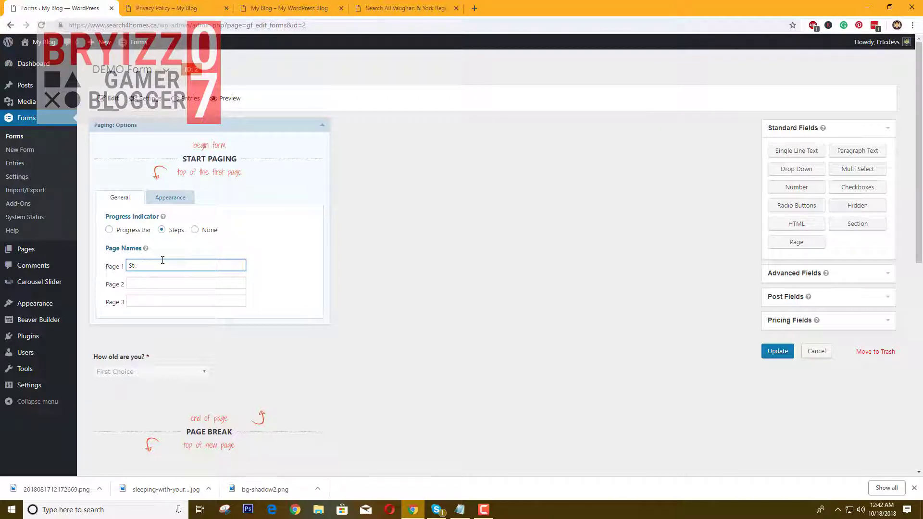
type("Step of 3")
left_click_drag(155, 266, 116, 275)
key("ctrl+c")
left_click(149, 283)
key("ctrl+v")
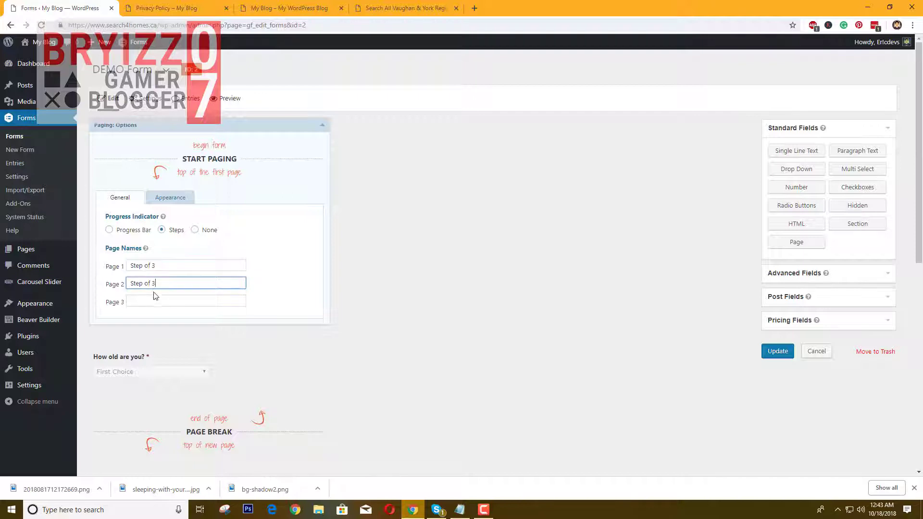
left_click(154, 301)
key("ctrl+v")
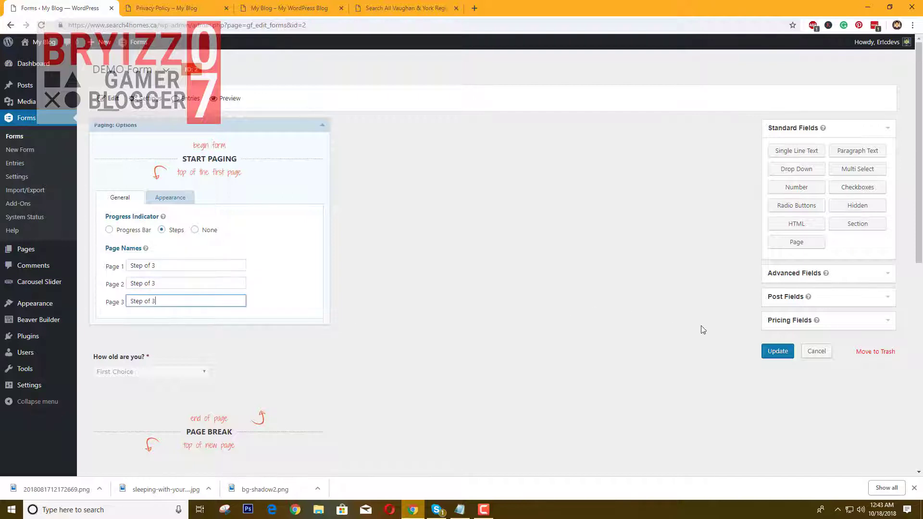
left_click(774, 351)
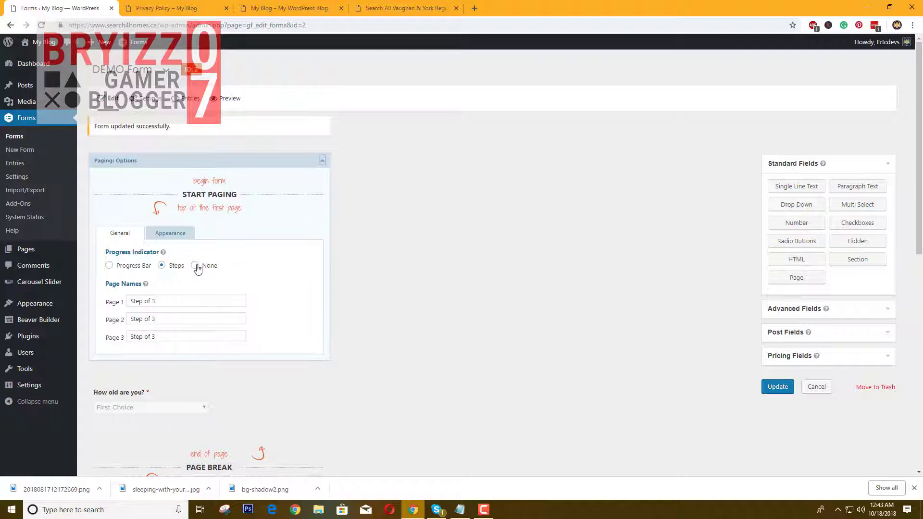
Step: Reload the live Privacy Policy page, answer 'How old are you?' with Second Choice, and go to step 2
left_click(174, 10)
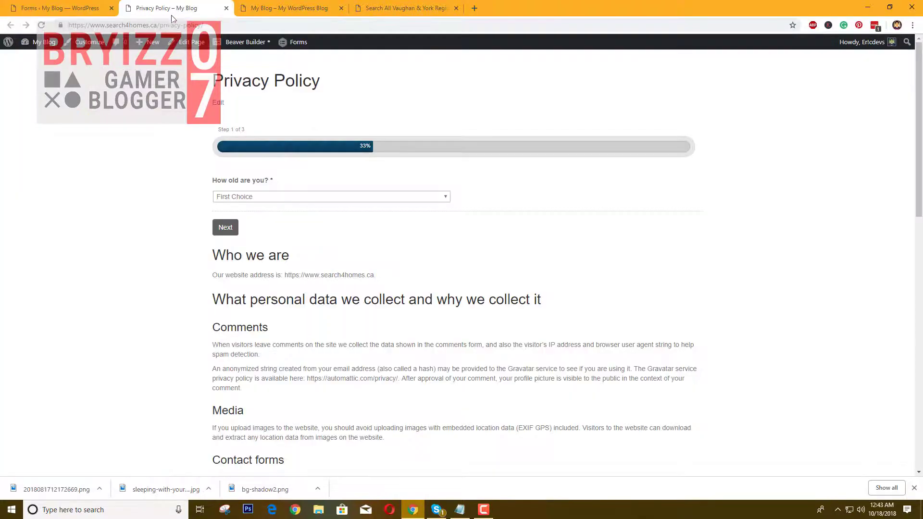
left_click(42, 26)
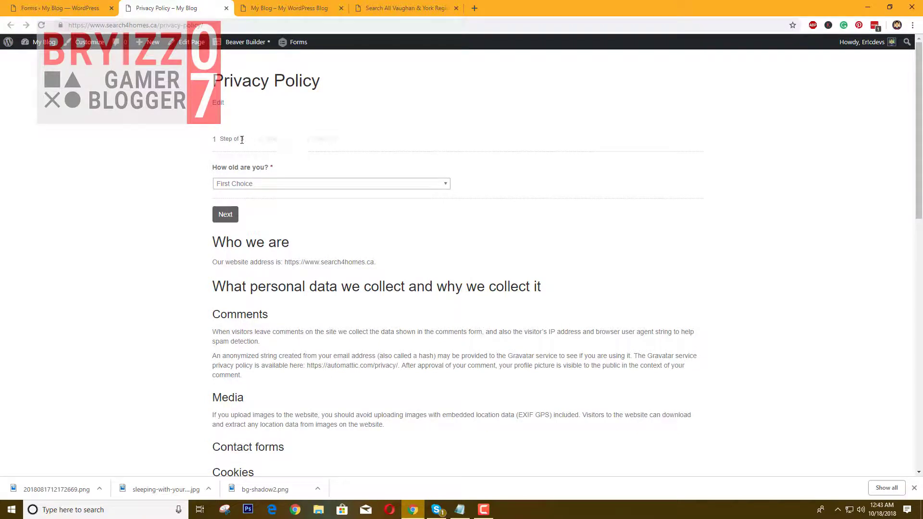
left_click(247, 186)
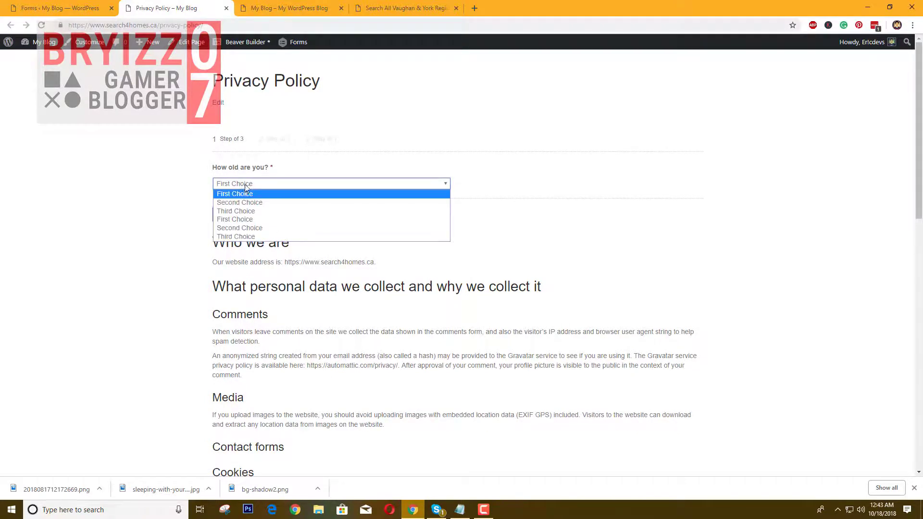
left_click(242, 202)
left_click(224, 214)
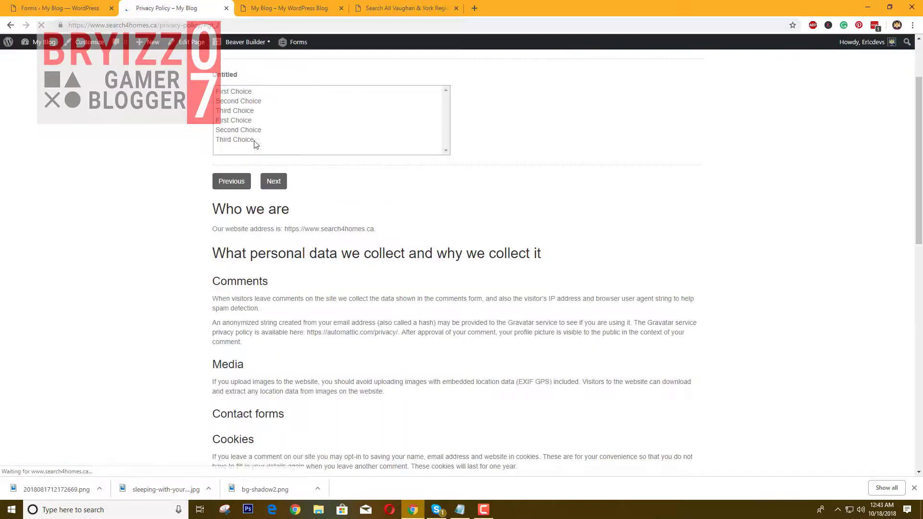
Step: Select Third Choice and First Choice, advance to step 3, and view the Email field
scroll(274, 153, "up", 2)
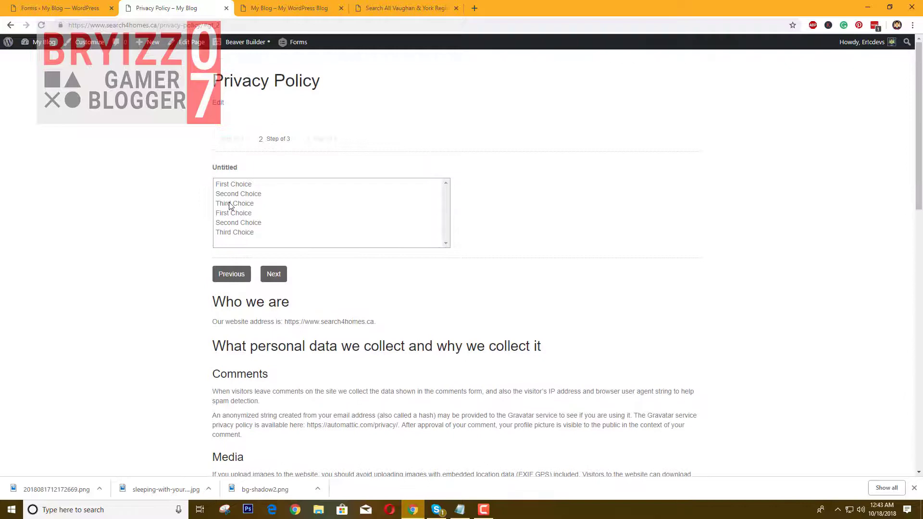
left_click(230, 204)
left_click(235, 186)
left_click(272, 274)
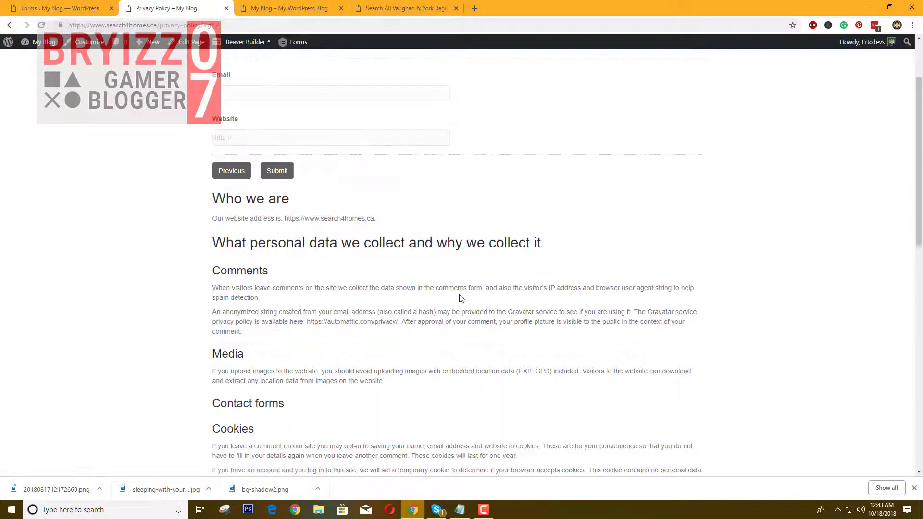
scroll(460, 299, "up", 2)
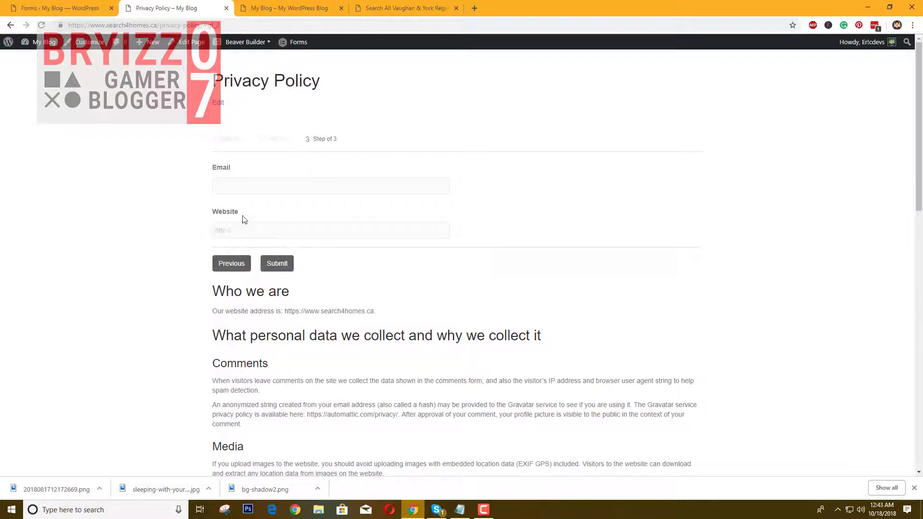
left_click(246, 179)
mouse_move(919, 109)
left_mouse_down()
mouse_move(919, 149)
mouse_move(920, 98)
left_mouse_up()
scroll(893, 111, "down", 4)
scroll(821, 69, "up", 4)
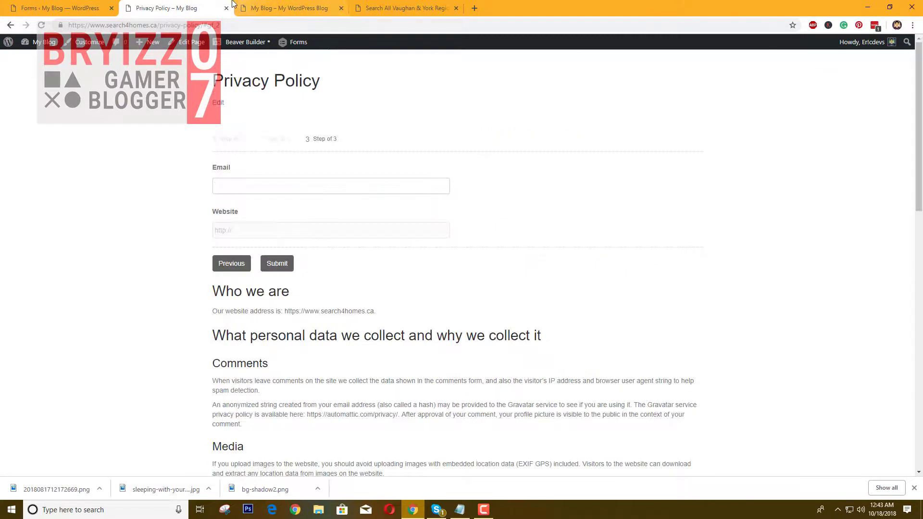